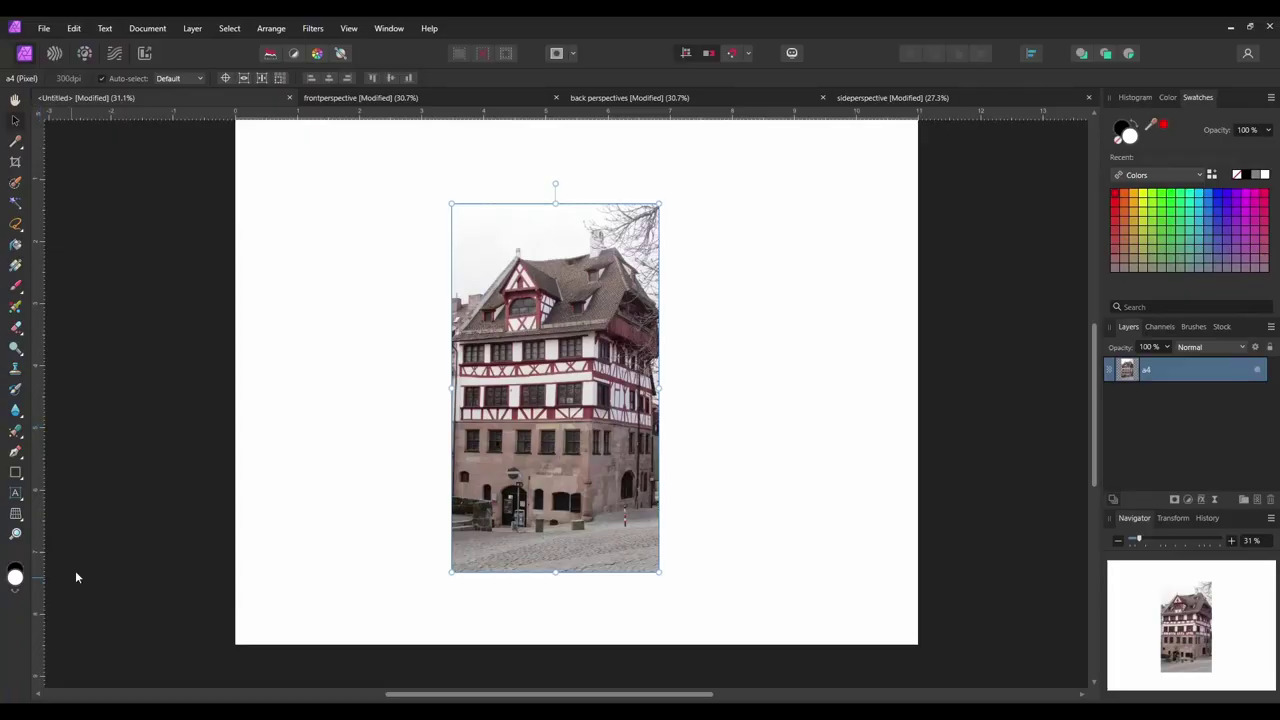
- Enlarge the house photo toward the top-left until it fills the page height
left_click_drag(451, 203, 341, 129)
scroll(674, 431, "down", 1)
scroll(674, 431, "up", 2)
scroll(671, 563, "down", 1)
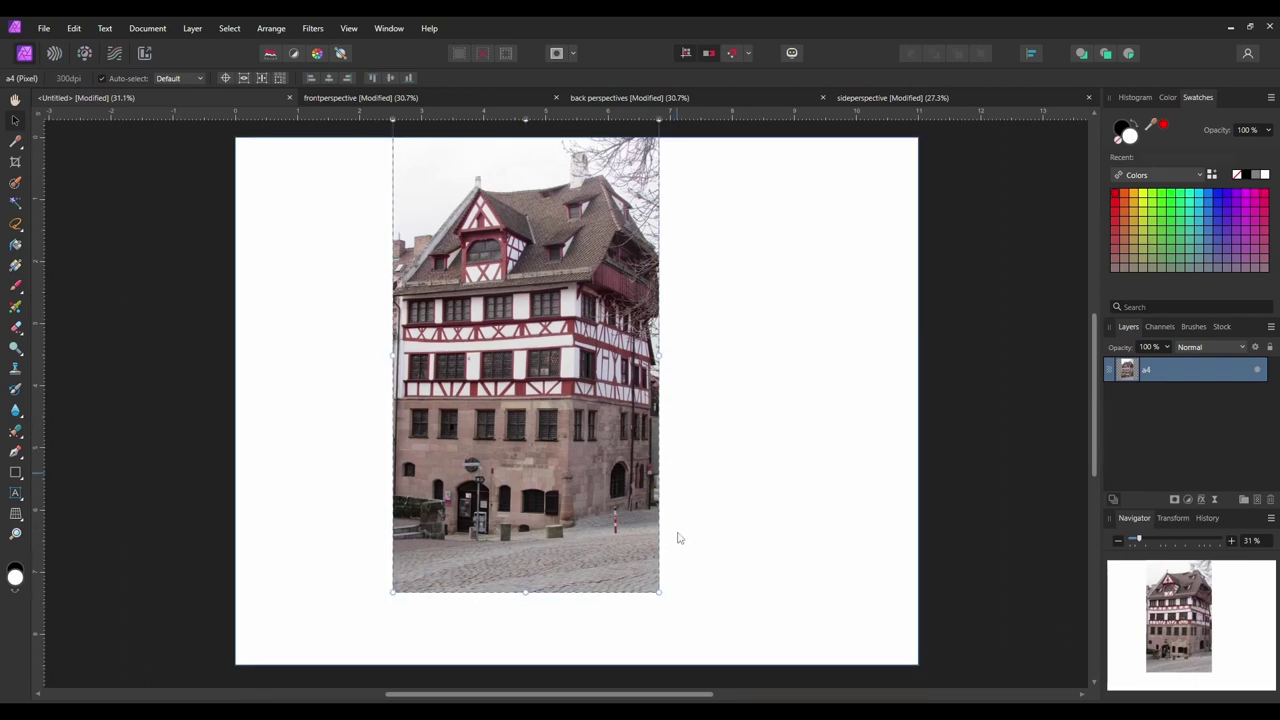
left_click_drag(652, 594, 706, 667)
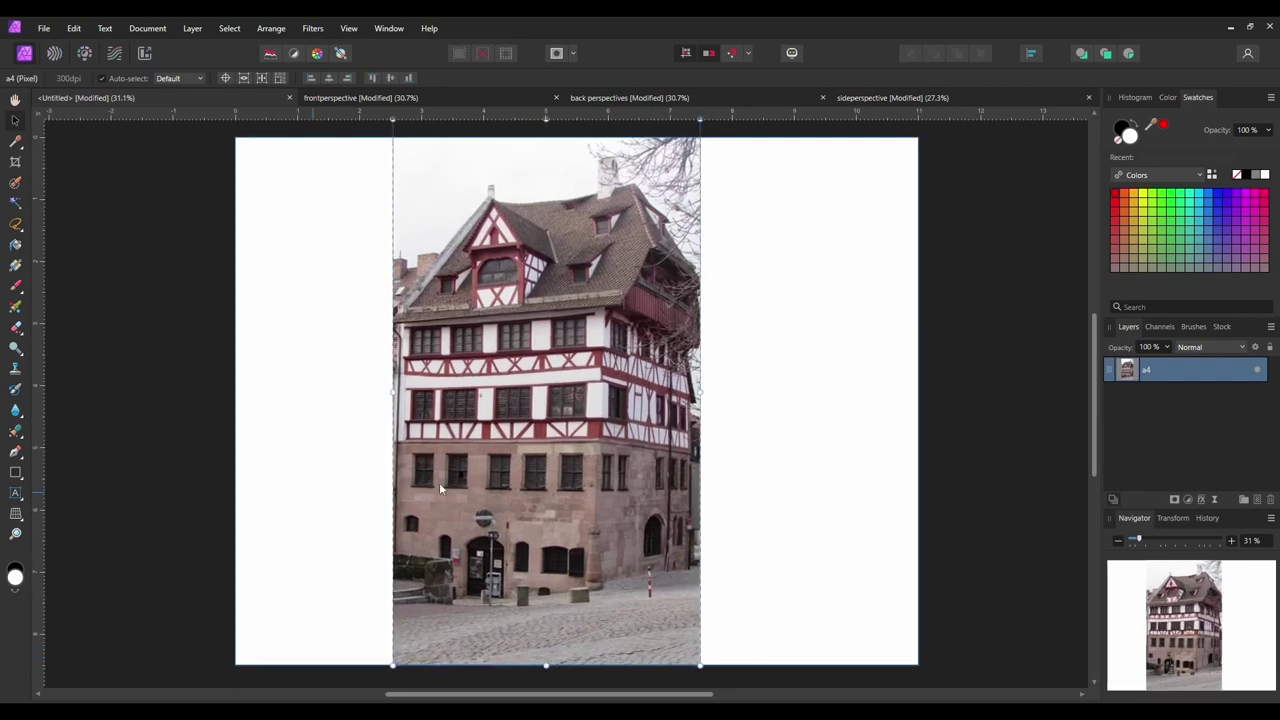
- Apply the Perspective filter in Source mode with Show grid, fitting the grid to the front façade
left_click(15, 513)
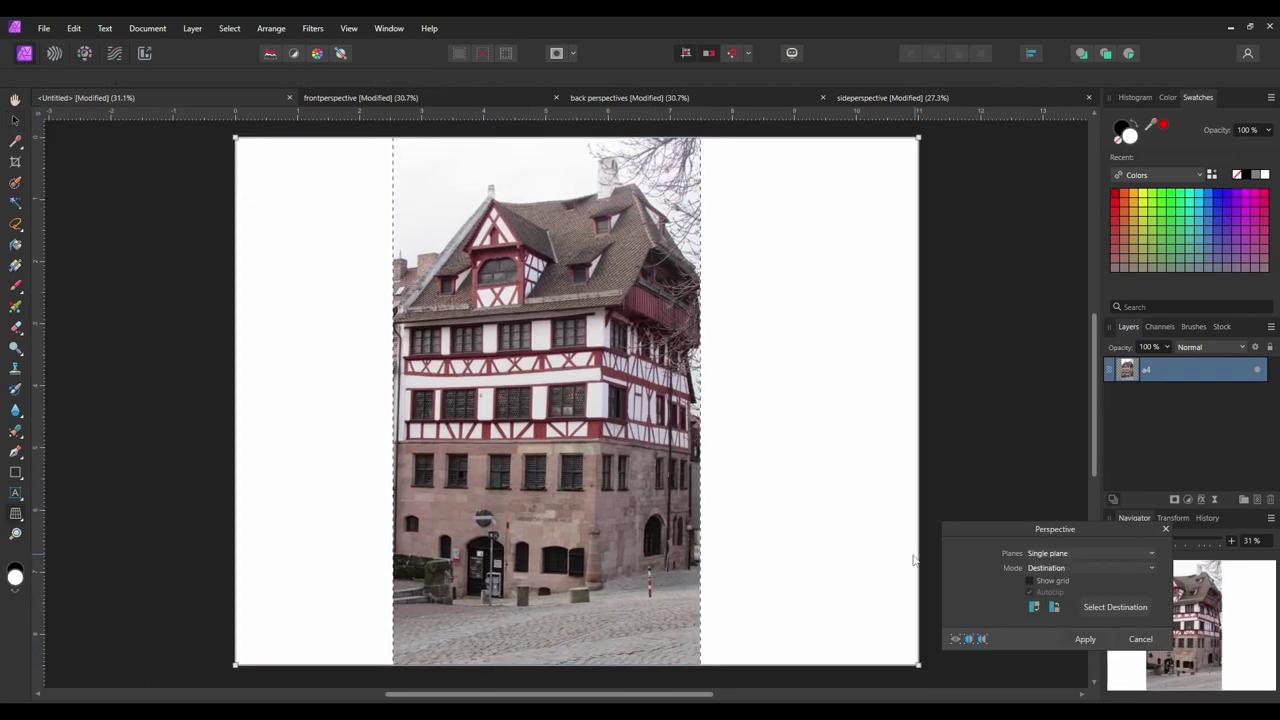
left_click(1046, 568)
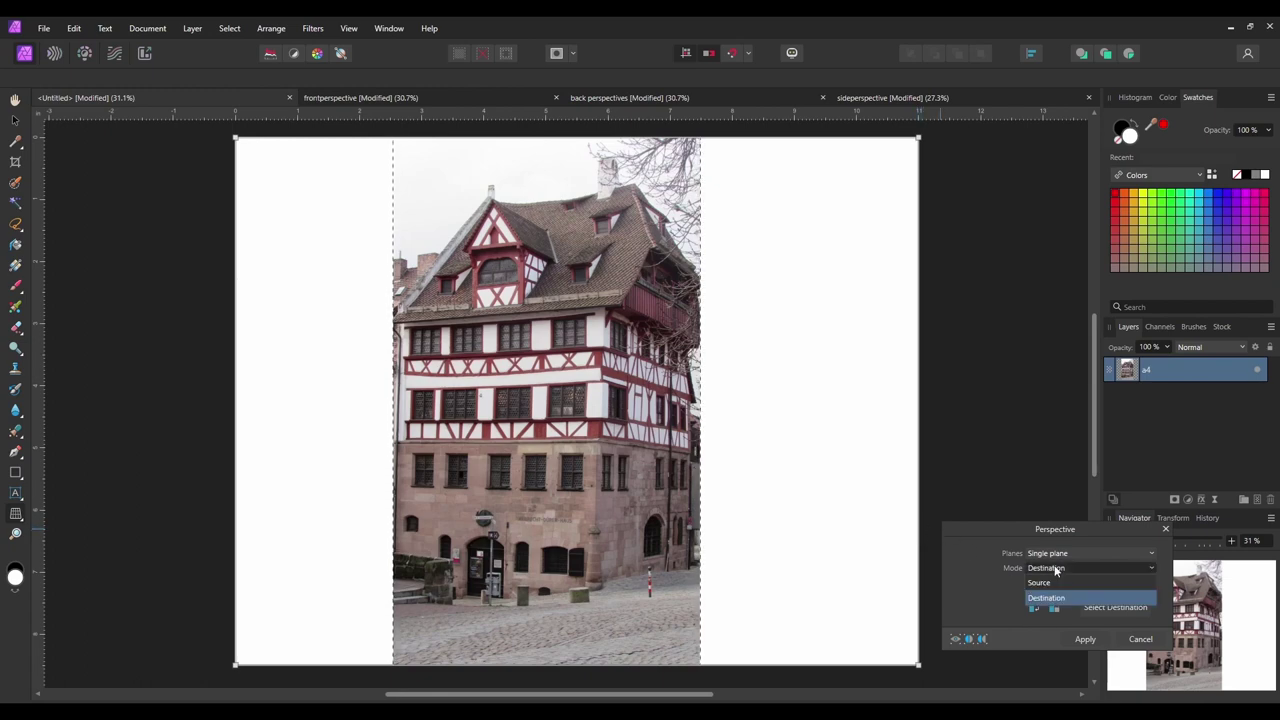
left_click(1050, 594)
left_click(1052, 582)
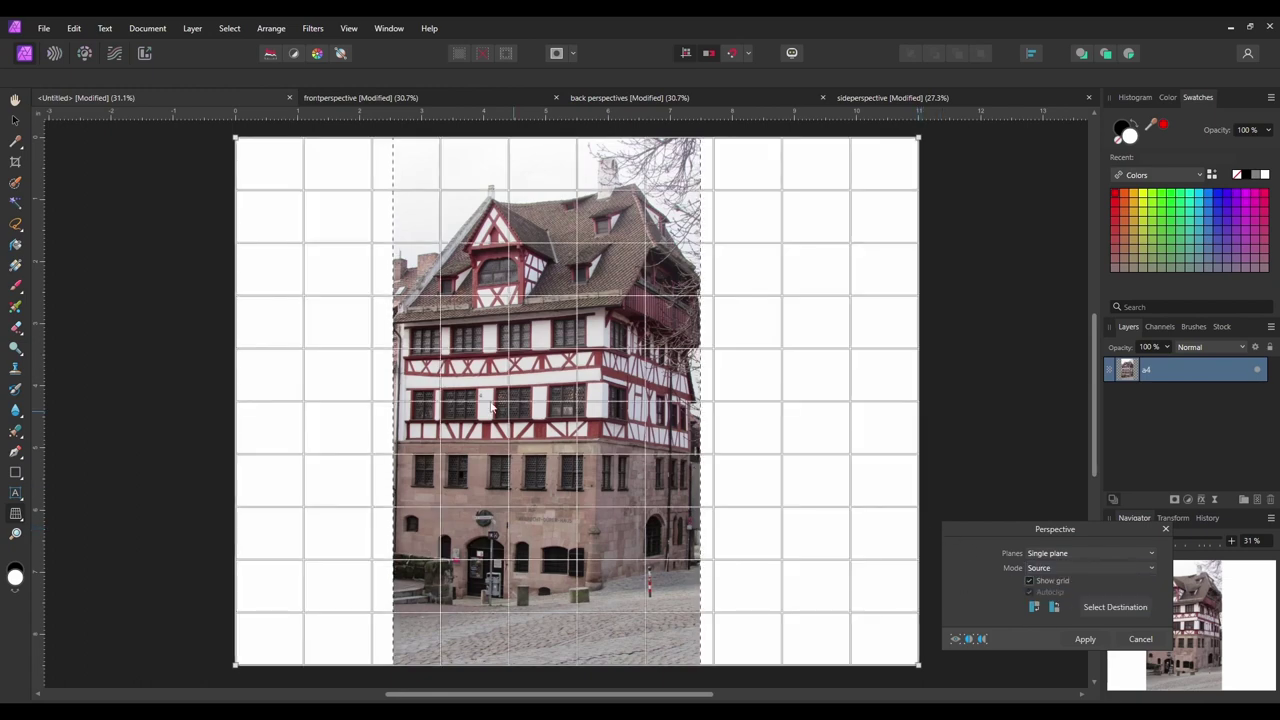
left_click_drag(400, 324, 598, 551)
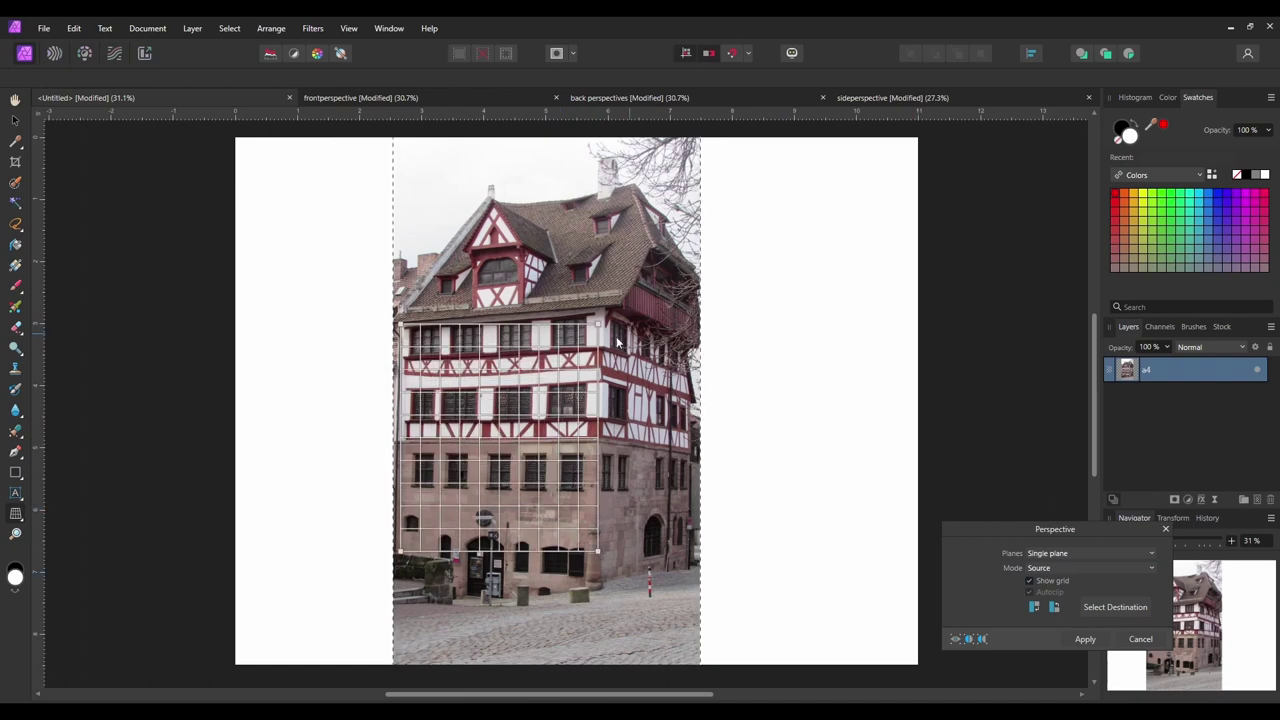
left_click_drag(600, 323, 605, 306)
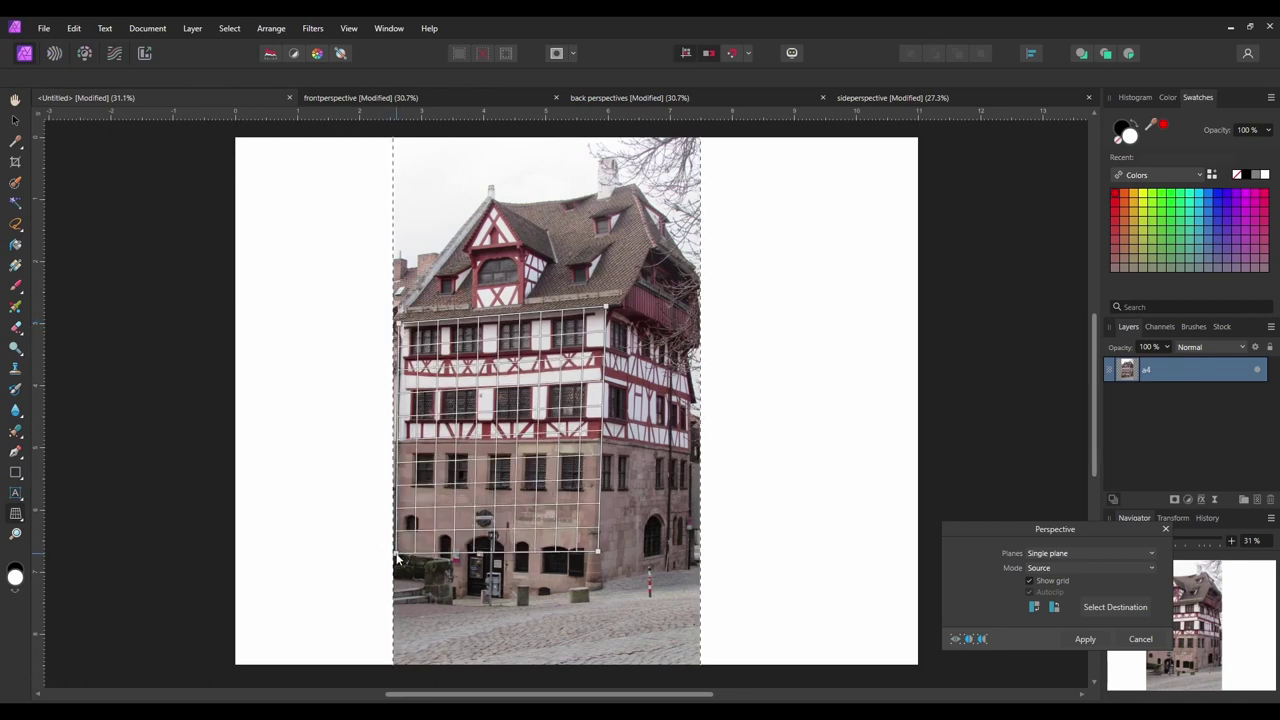
left_click_drag(397, 558, 395, 546)
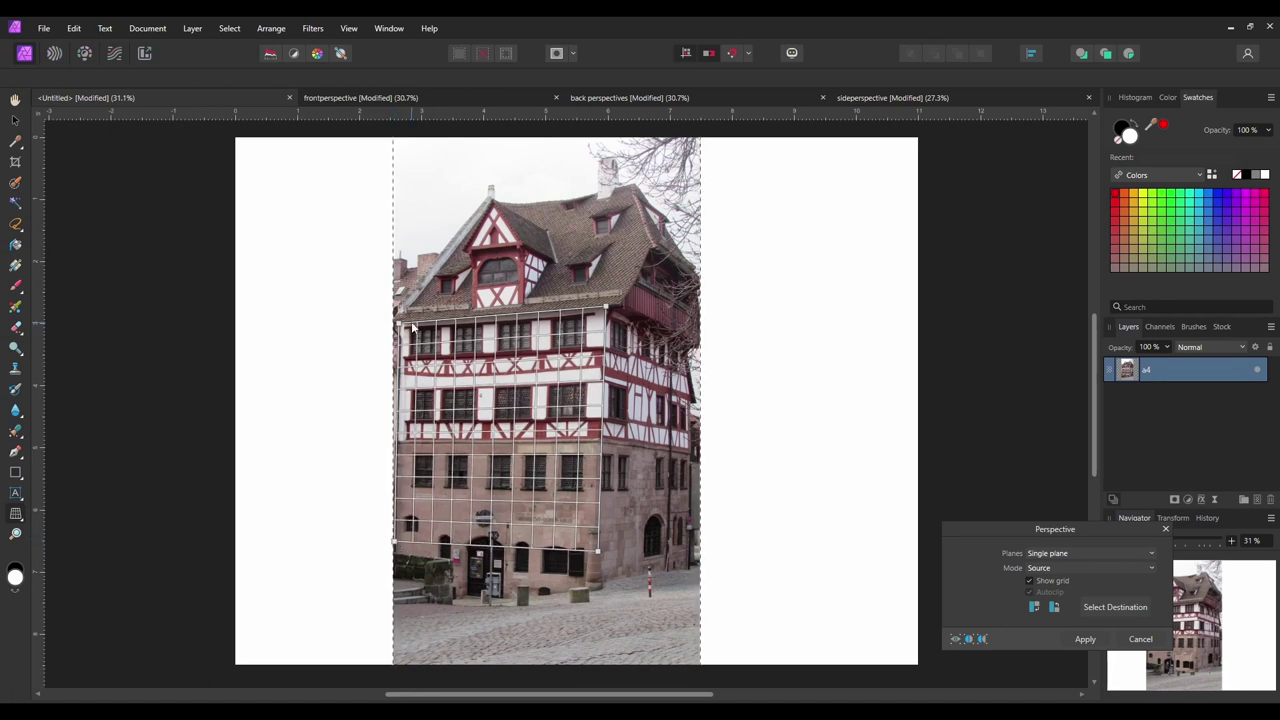
- Switch the Perspective filter to Destination mode and preview it in a split Before/After view
left_click(1090, 568)
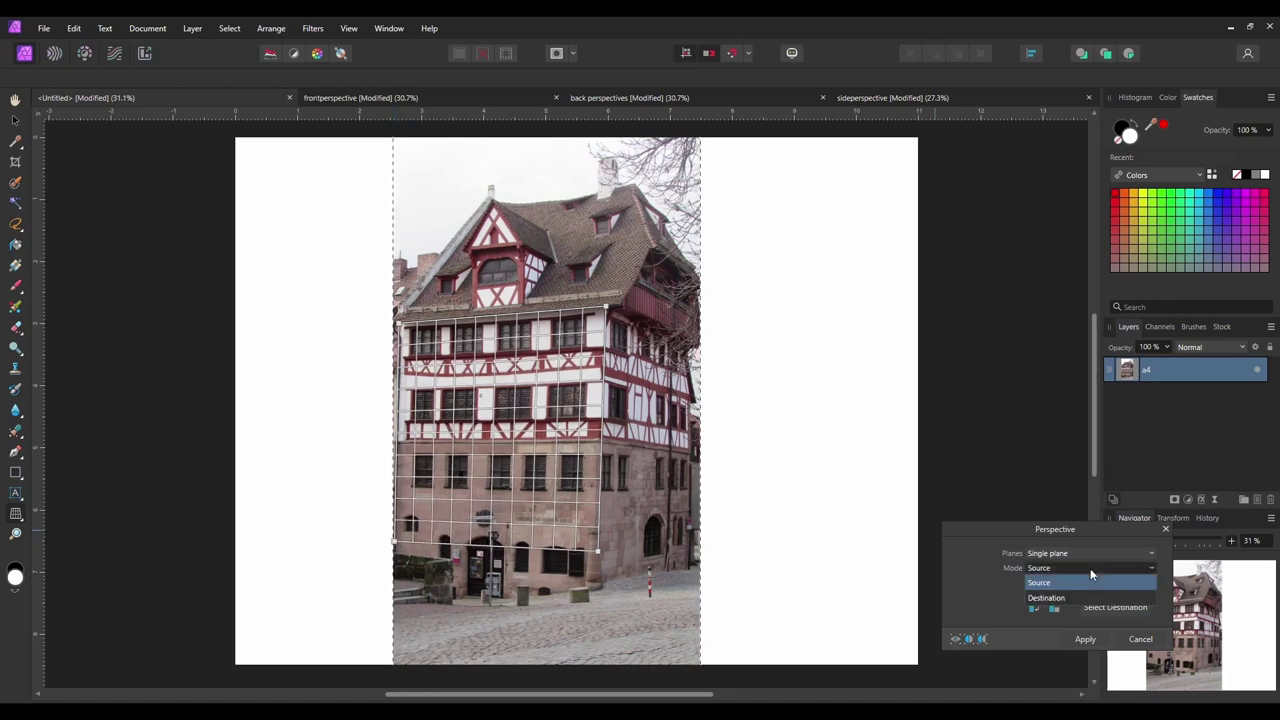
left_click(1047, 598)
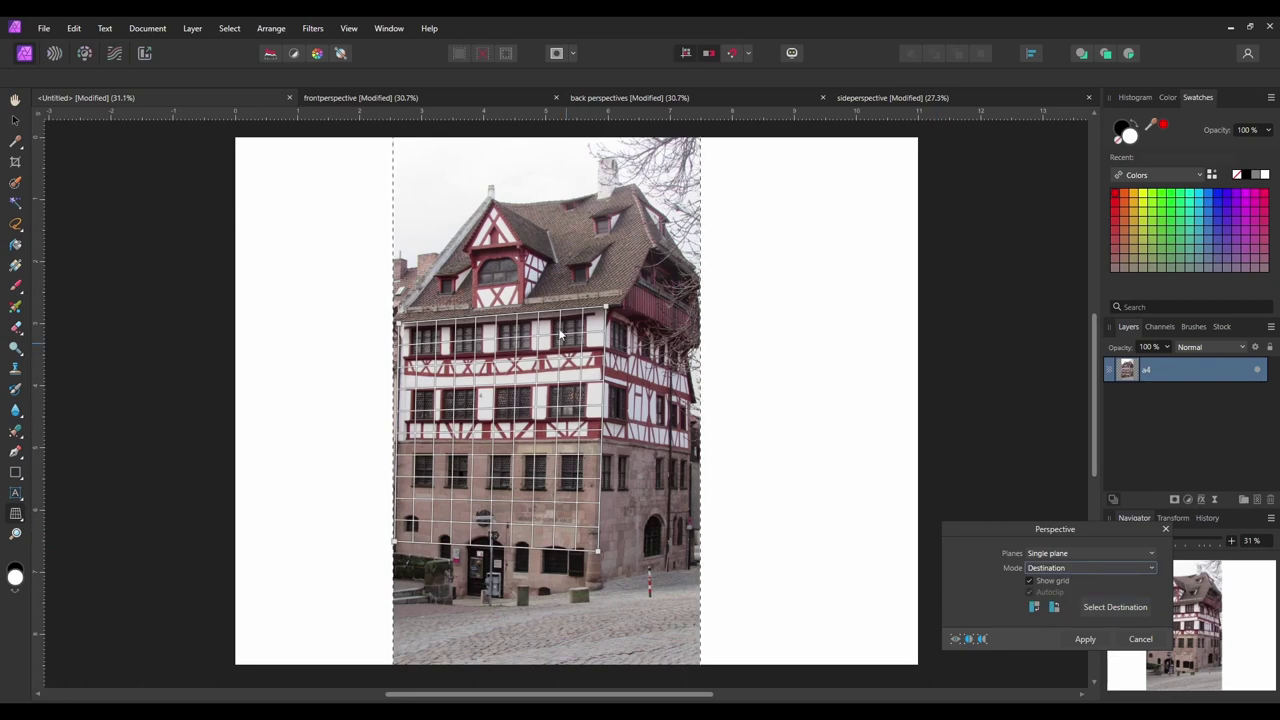
left_click(982, 639)
- Show Before and After side by side and drag the destination grid corners to straighten the front wall
left_click_drag(581, 326, 565, 629)
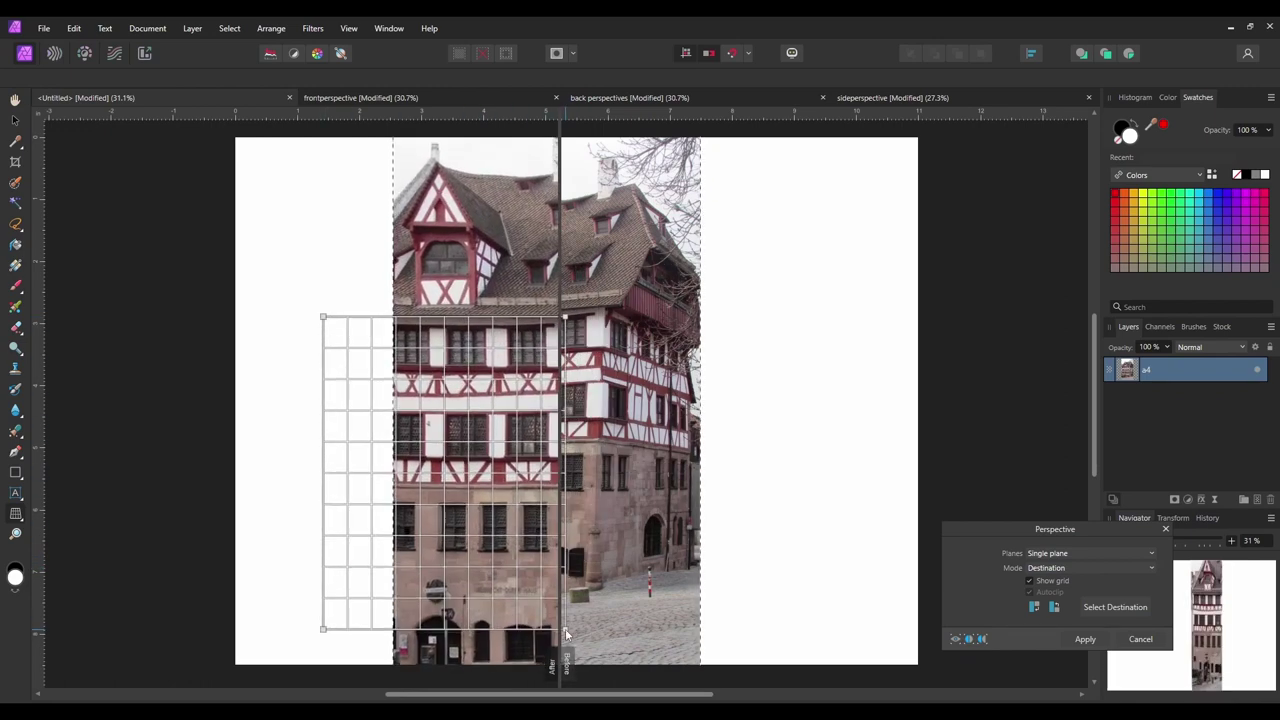
left_click(987, 639)
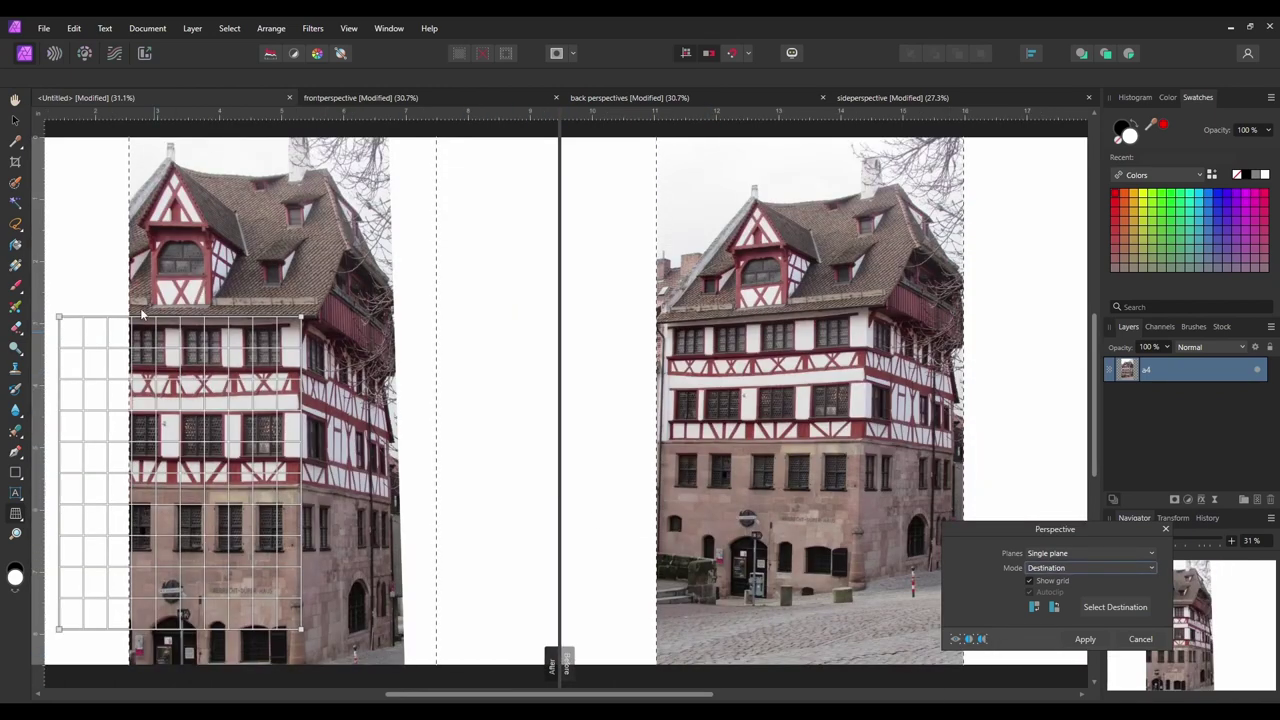
left_click_drag(278, 410, 235, 295)
left_click_drag(103, 236, 177, 274)
left_click_drag(379, 464, 405, 562)
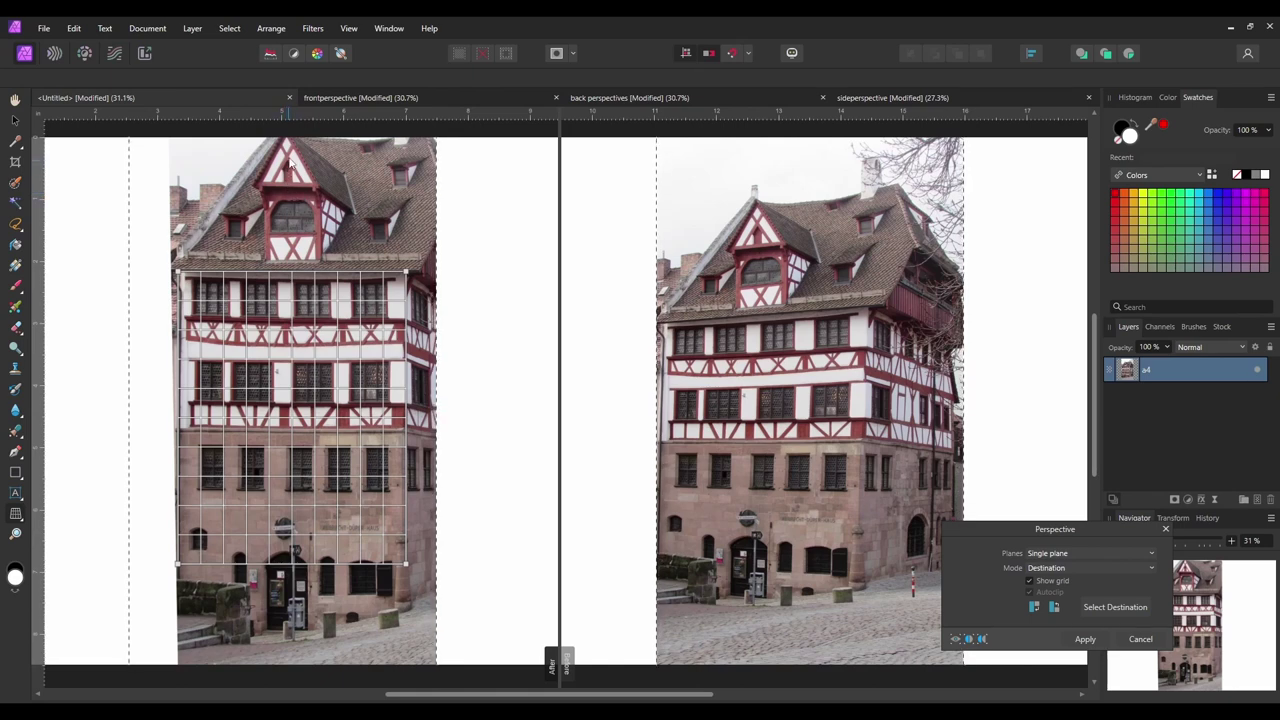
- Place a new destination grid to re-warp the façade
scroll(287, 170, "up", 1)
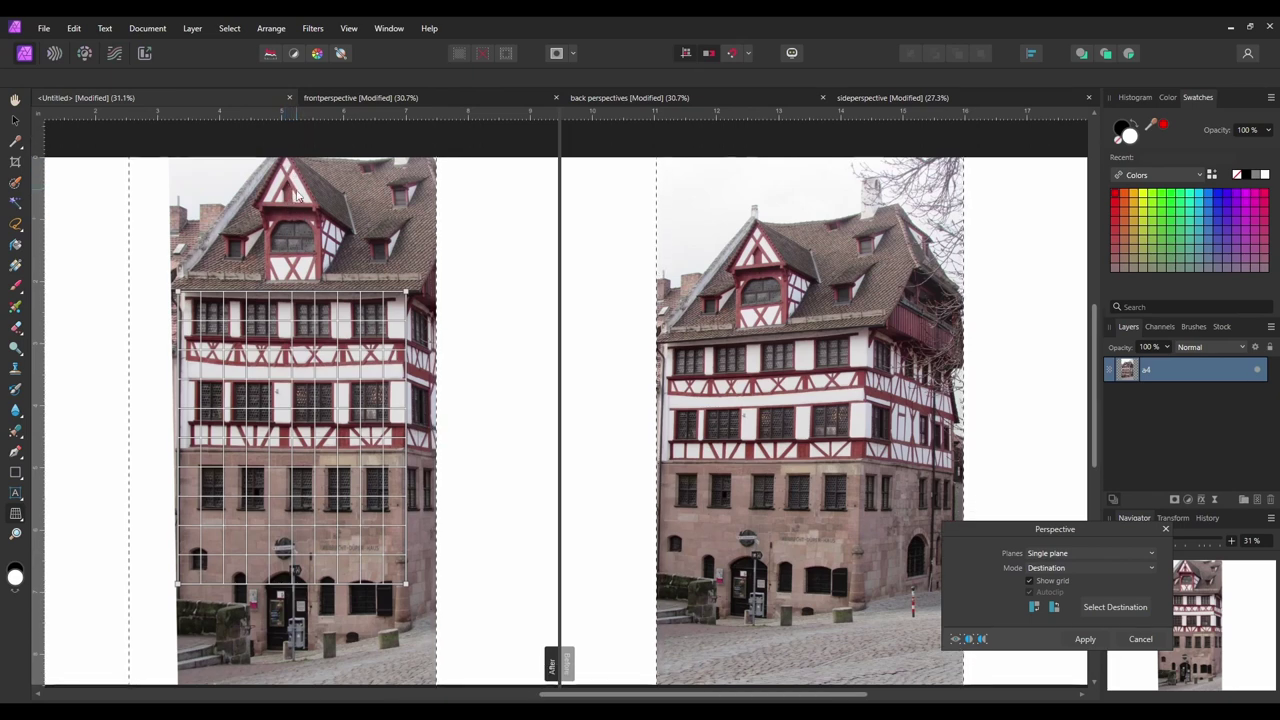
left_click(294, 192)
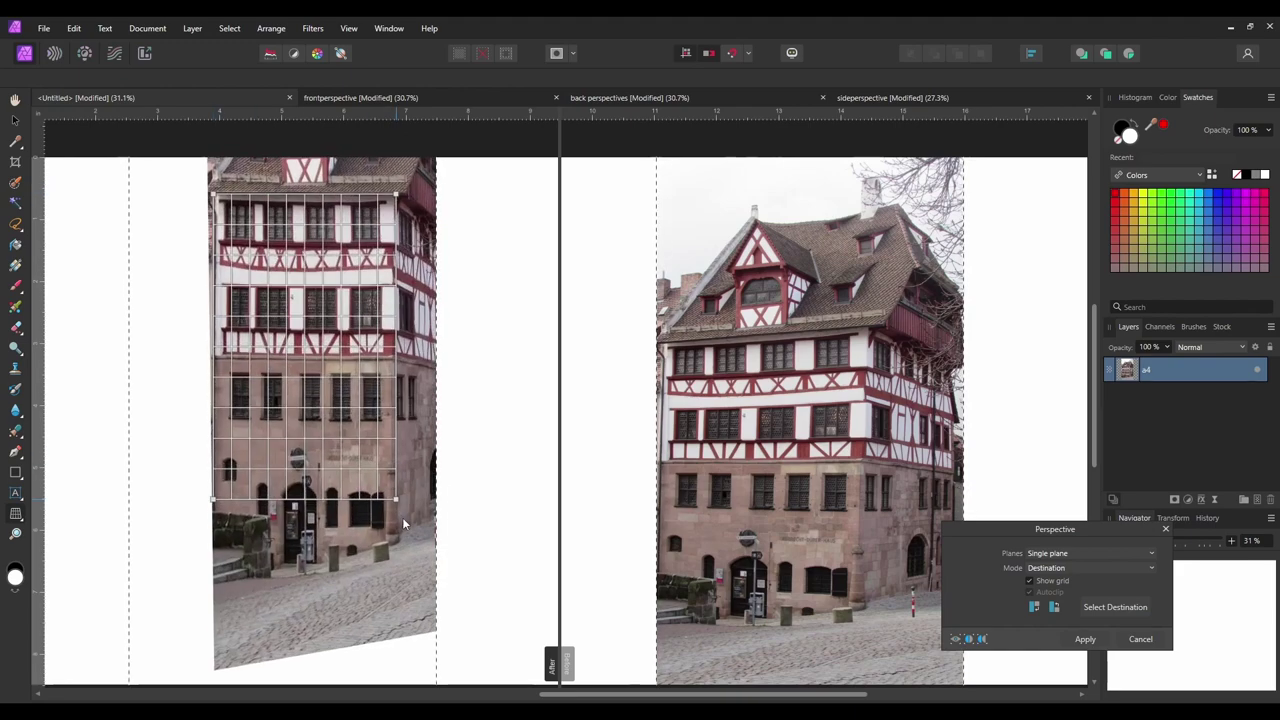
left_click_drag(403, 518, 399, 546)
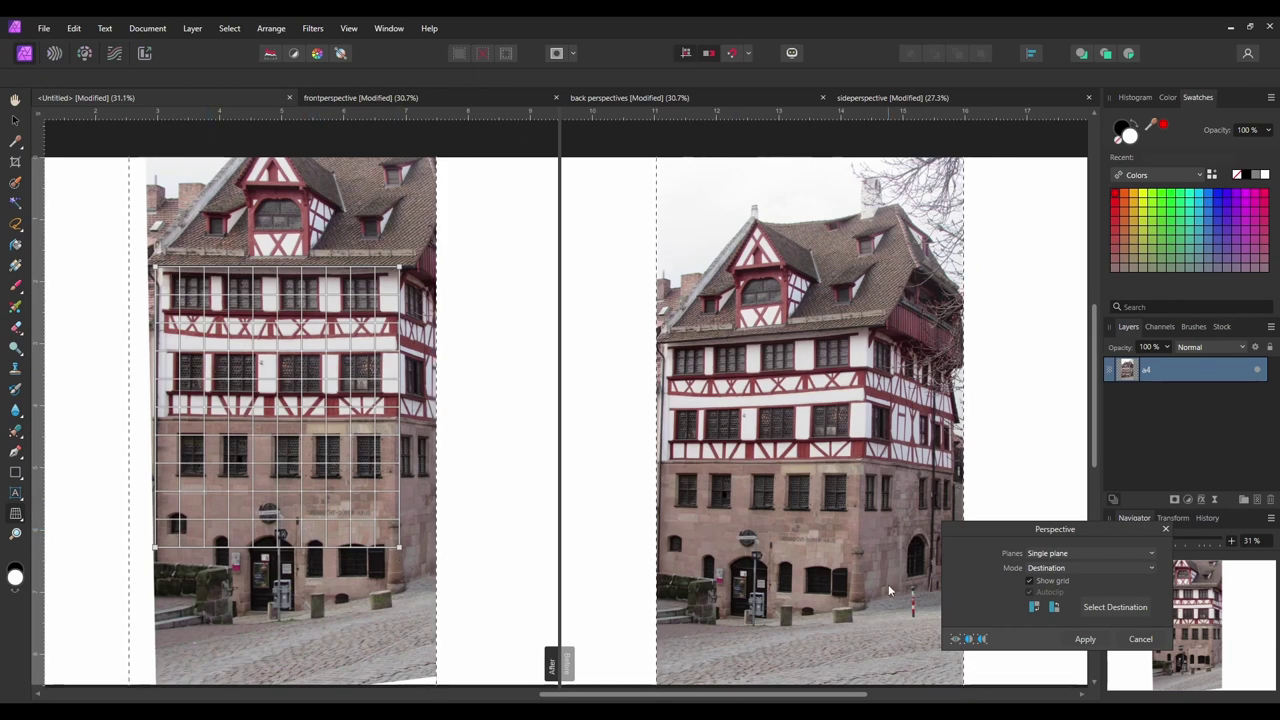
- Apply the perspective correction and shrink the corrected photo
left_click(1085, 638)
scroll(740, 445, "down", 3)
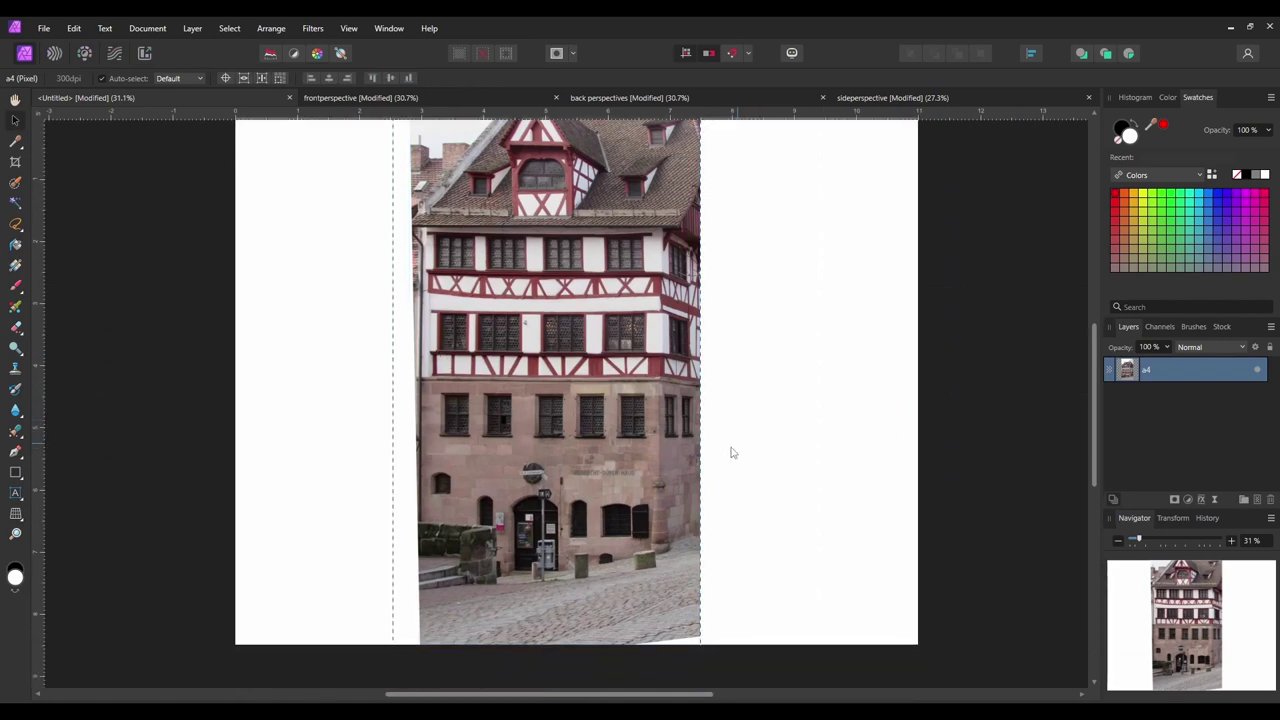
left_click_drag(598, 369, 552, 432)
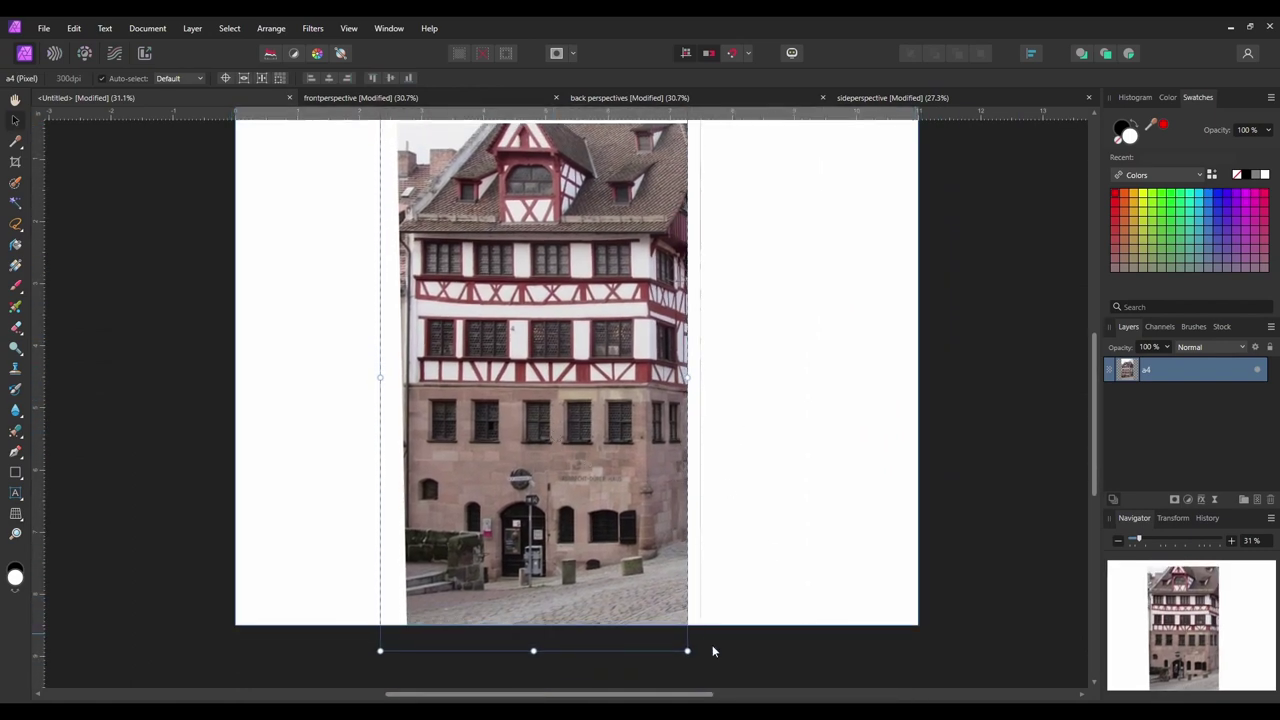
left_click_drag(687, 651, 601, 552)
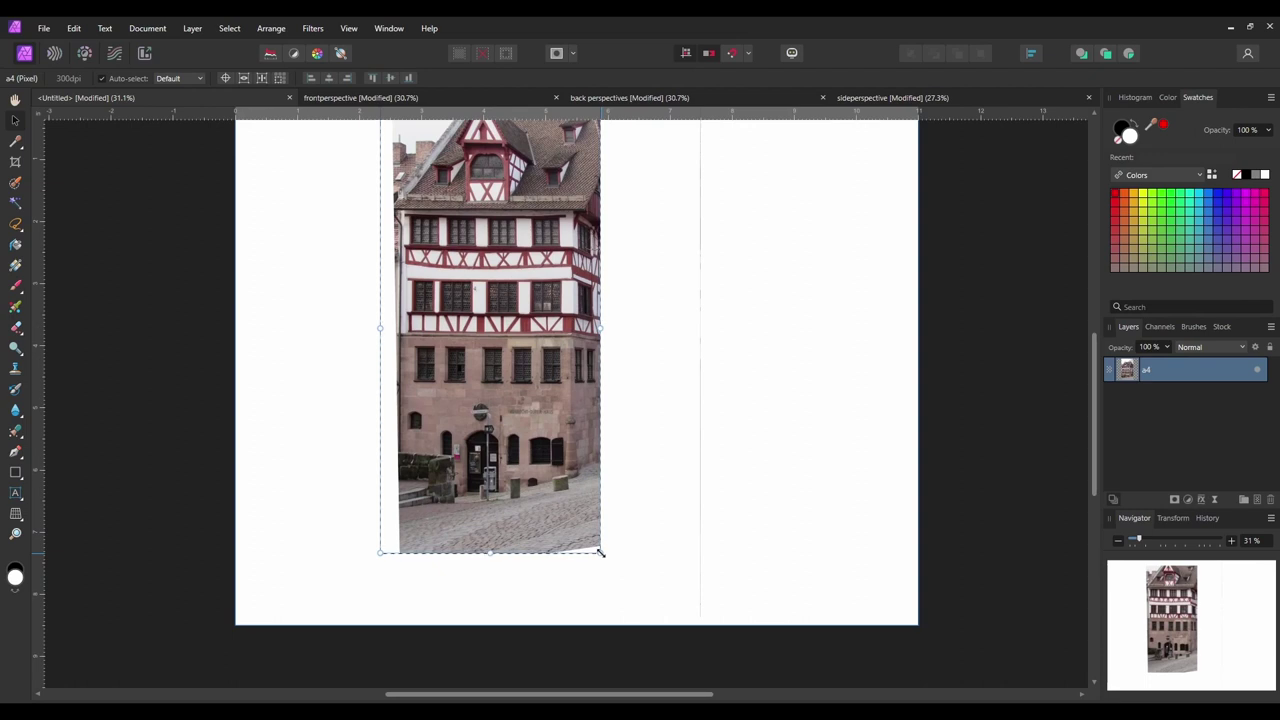
- Move the photo lower, resize it to fit the page, and switch to the frontperspective document
left_click_drag(531, 382, 559, 440)
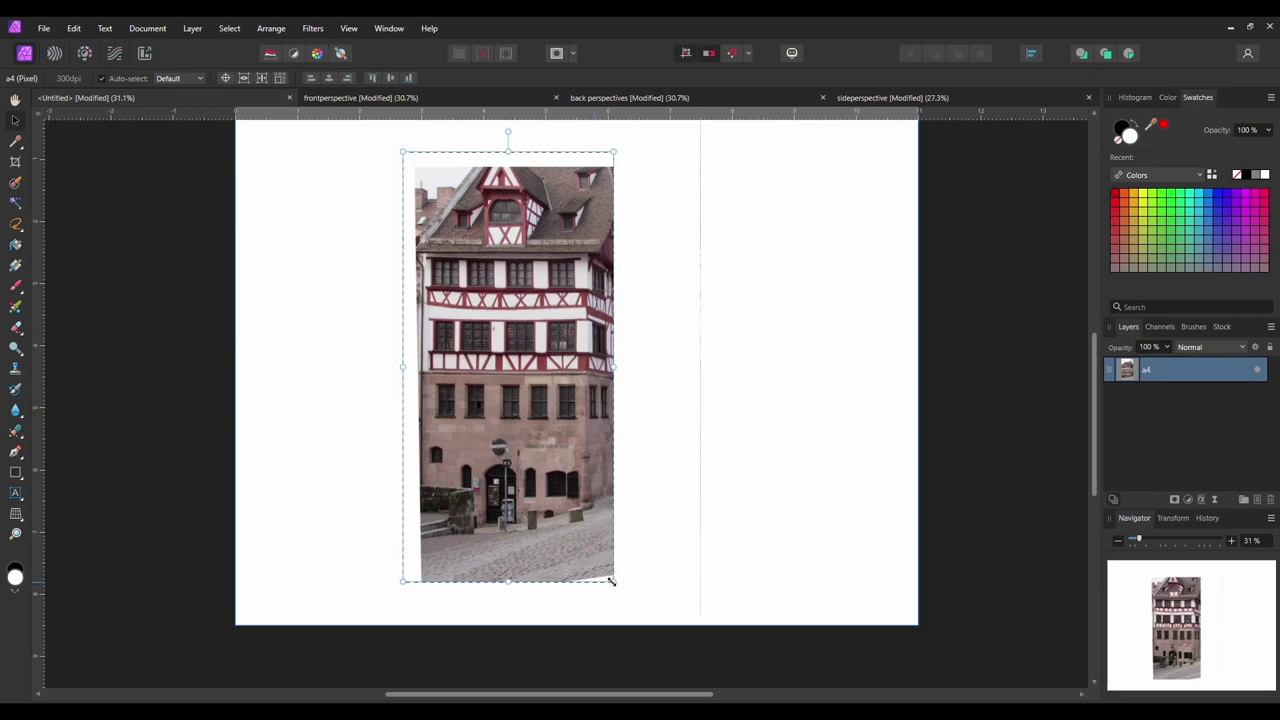
mouse_move(612, 581)
left_mouse_down()
mouse_move(591, 543)
mouse_move(618, 588)
left_mouse_up()
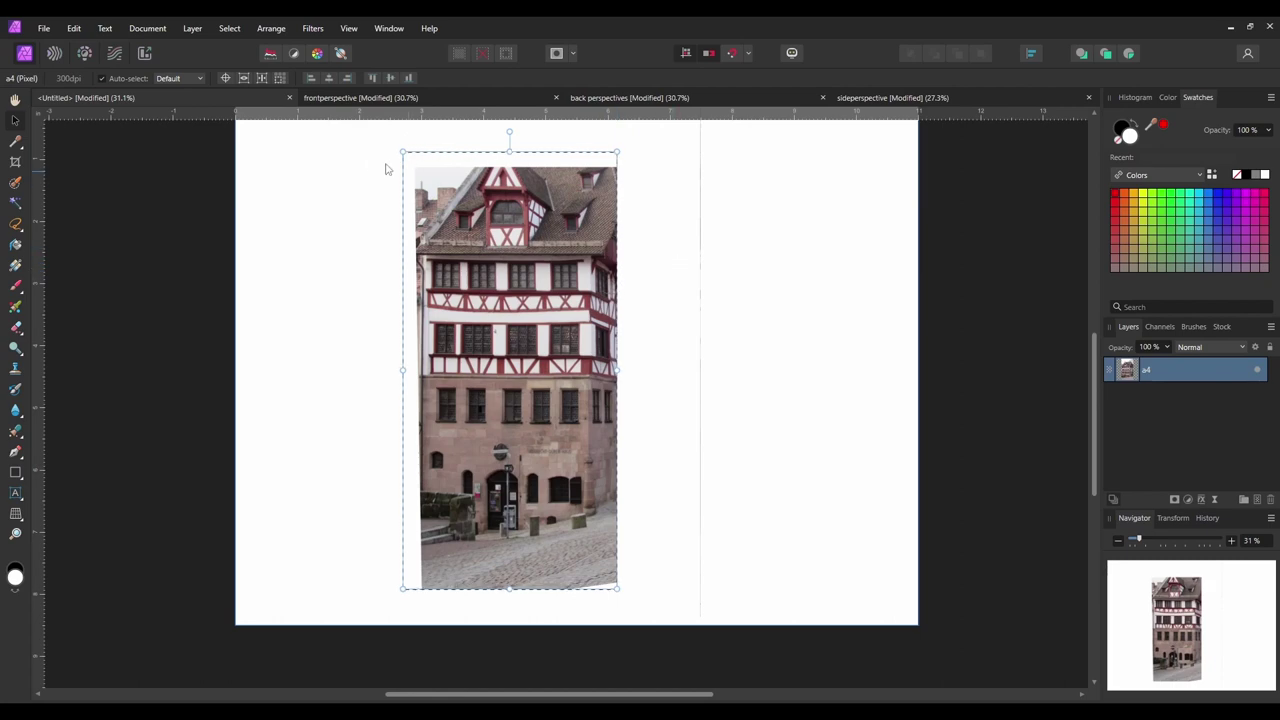
left_click(384, 102)
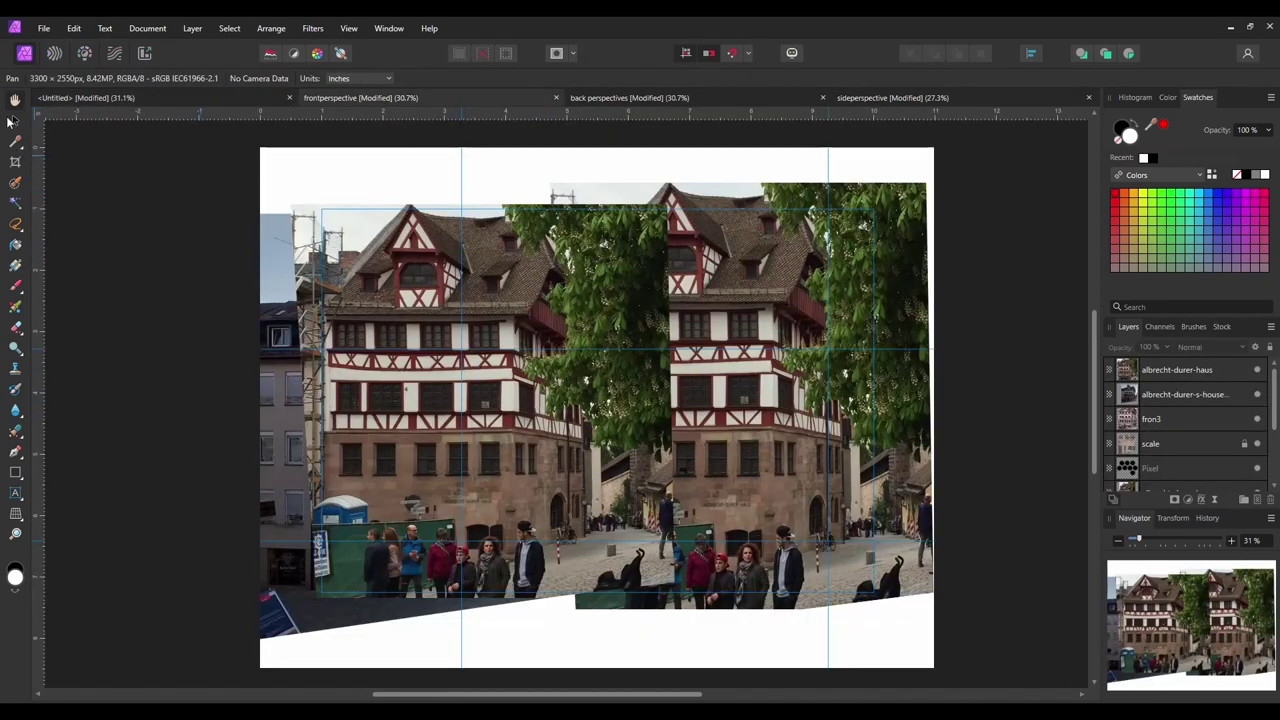
- Select the albrecht-durer-haus photo layer and hide the house photo layers to compare the composites
key("v")
left_click(520, 400)
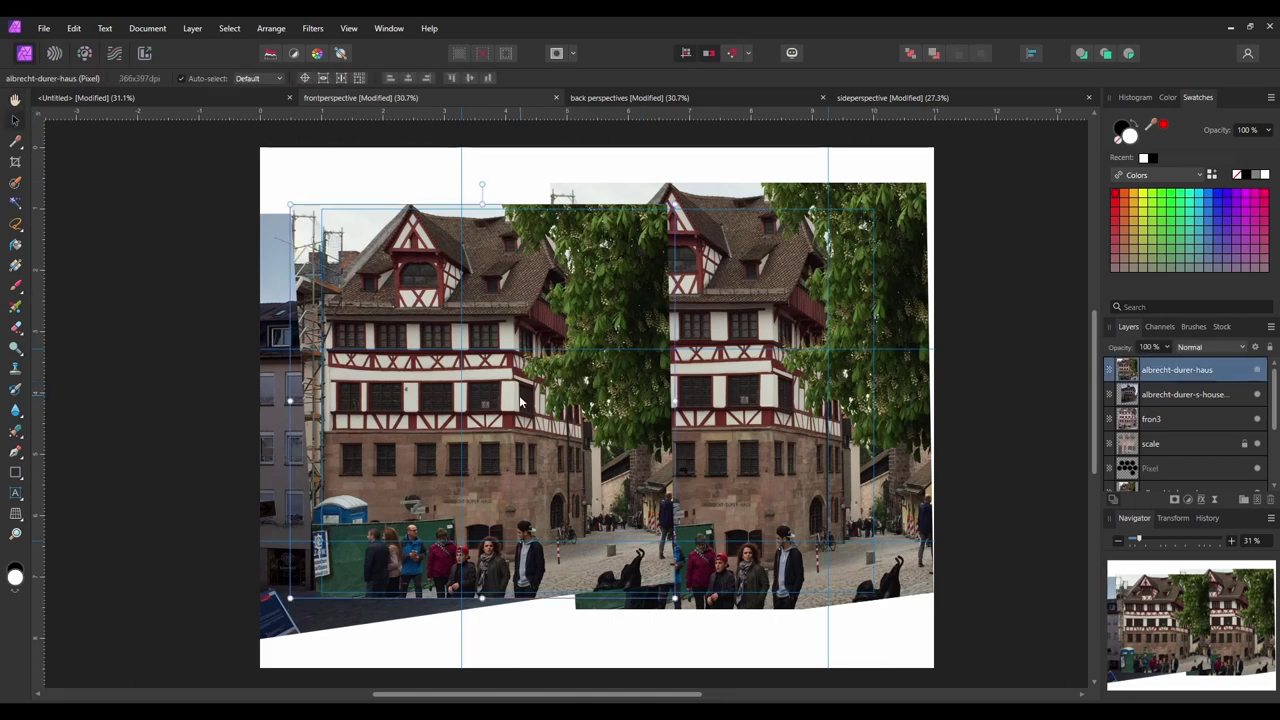
left_click(1258, 370)
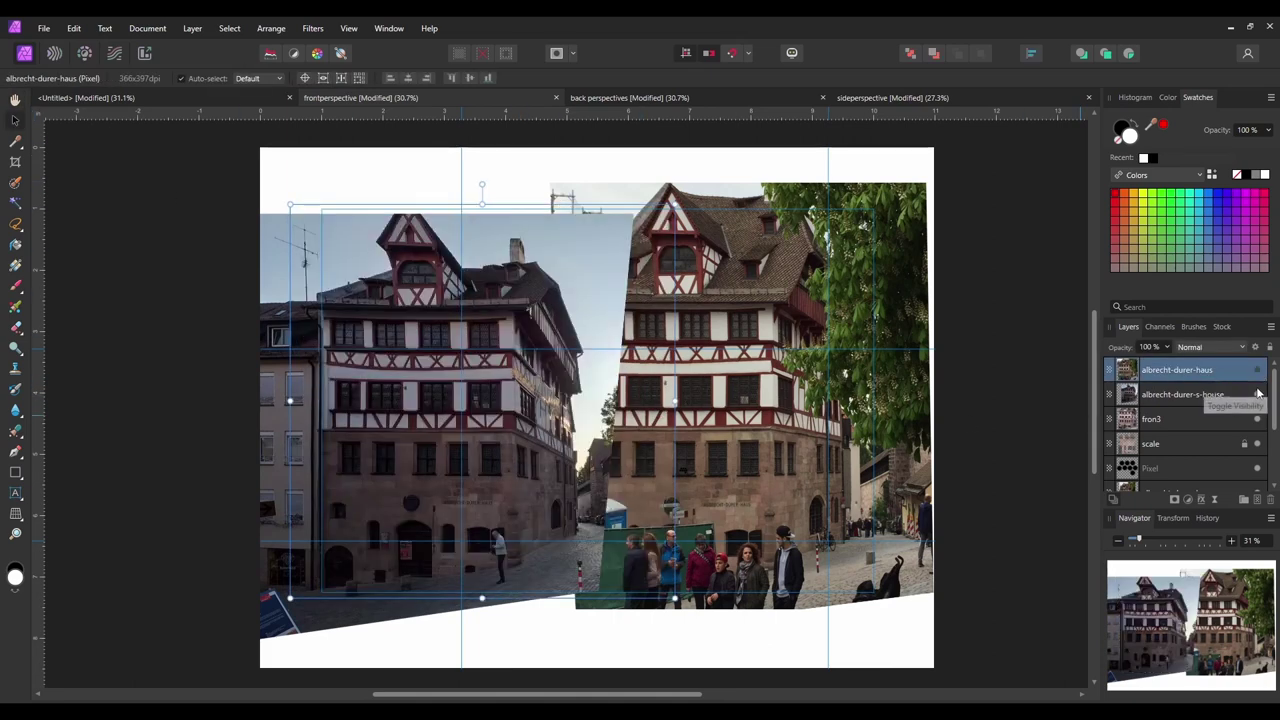
left_click(1257, 394)
left_click(1257, 418)
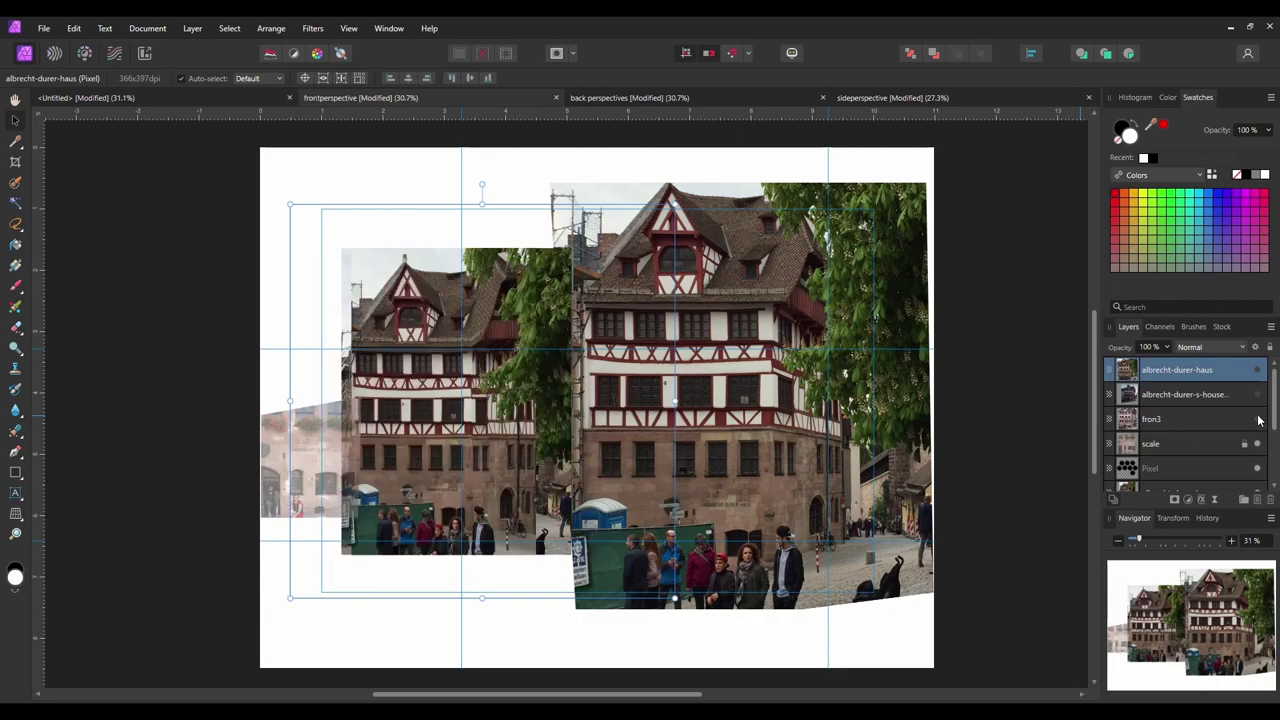
- Restore the hidden house photos, then view the back perspective and sideperspective documents
left_click(1257, 443)
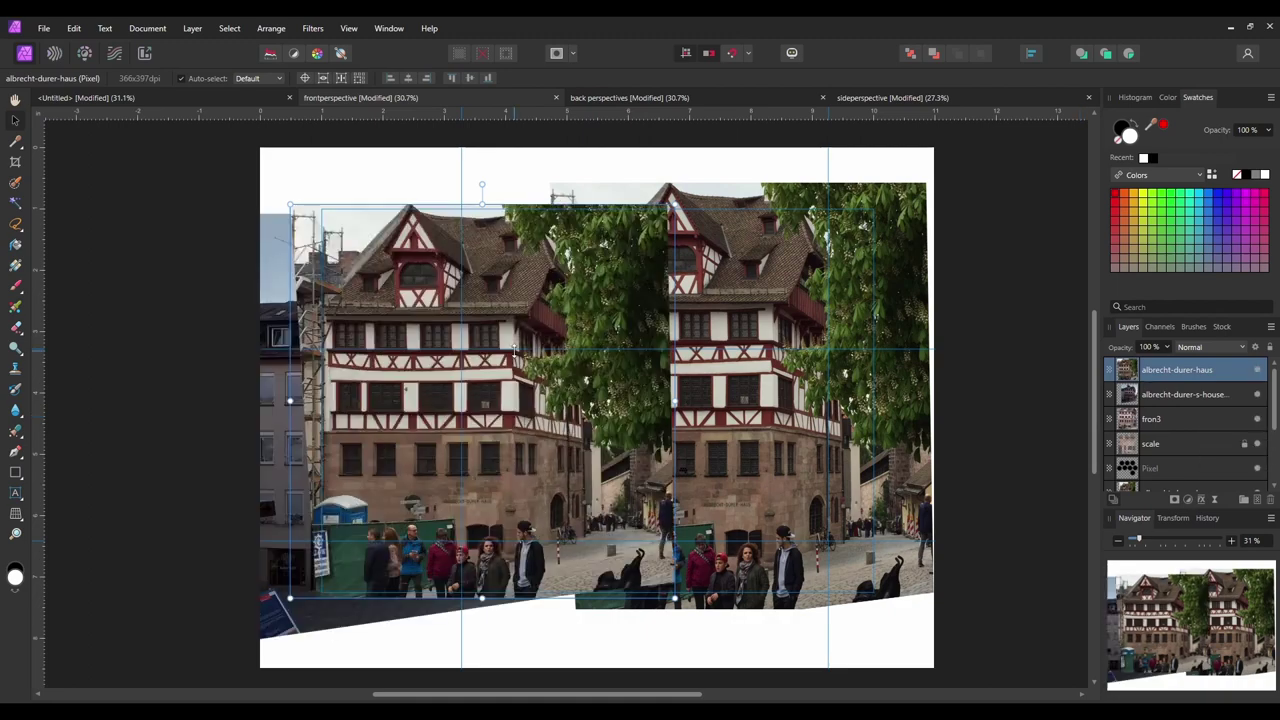
left_click(698, 97)
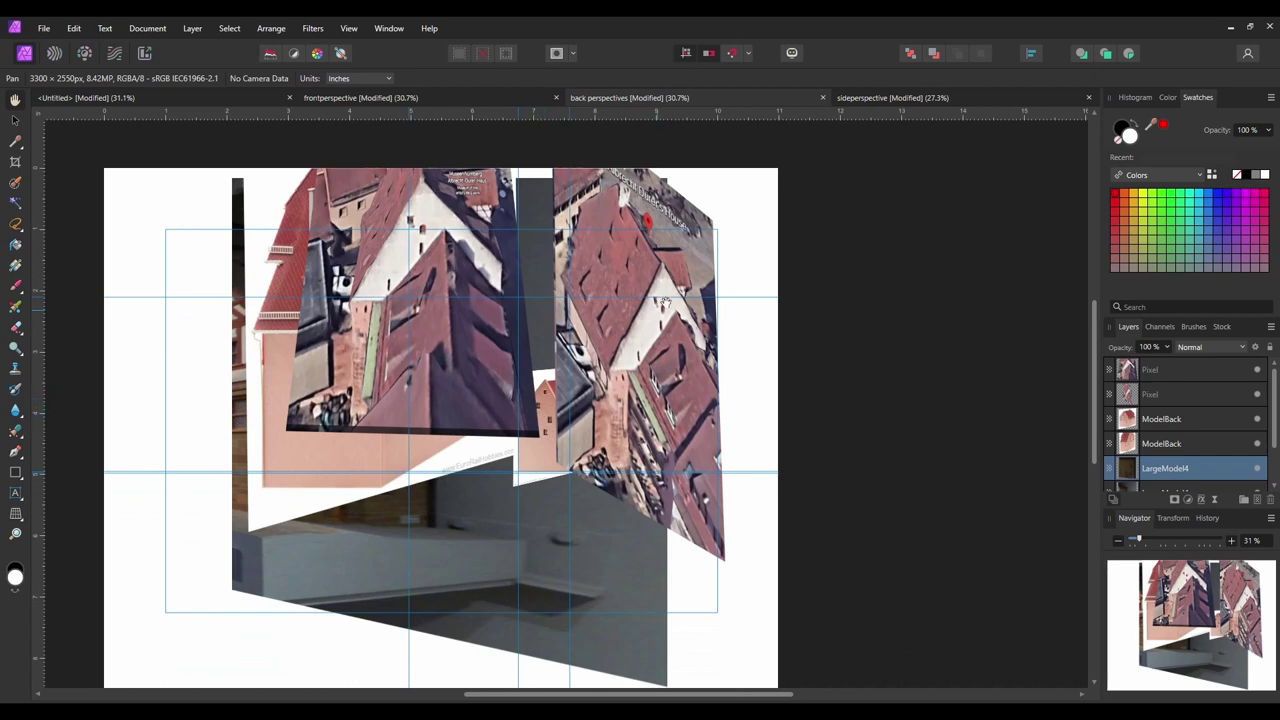
left_click(874, 98)
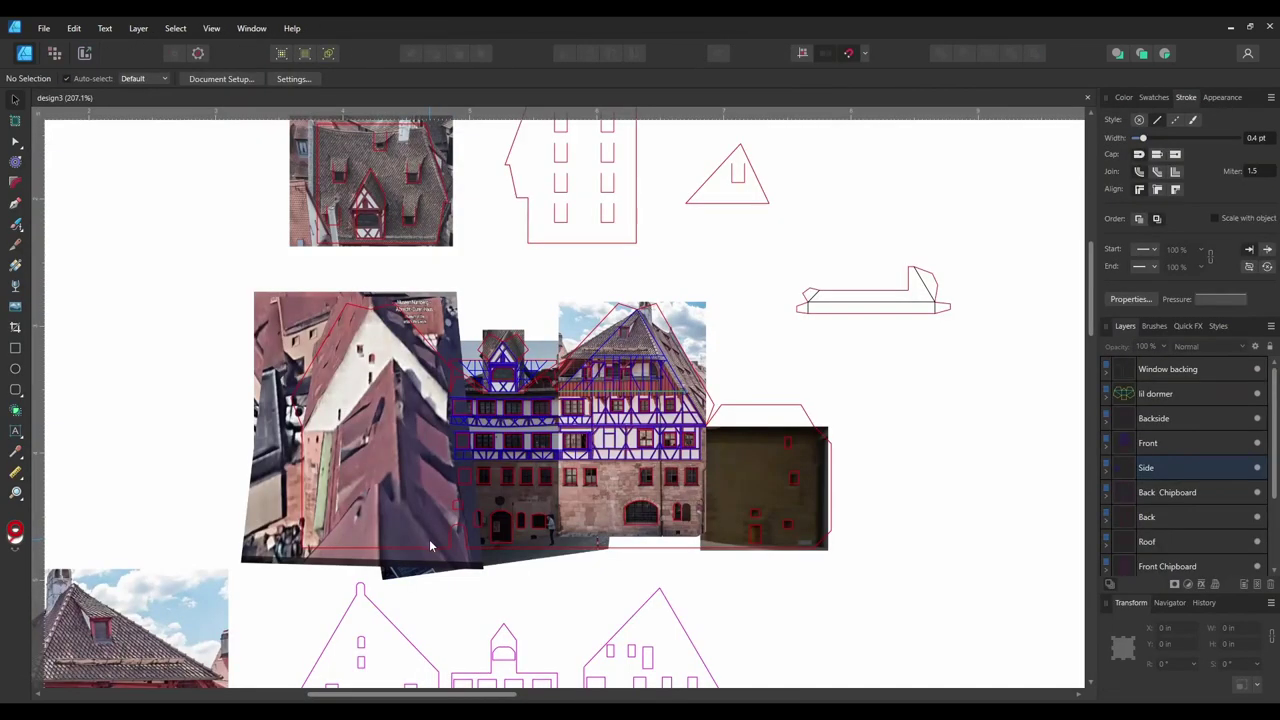
- Pan the design3 canvas to centre the traced façade
scroll(474, 558, "down", 2)
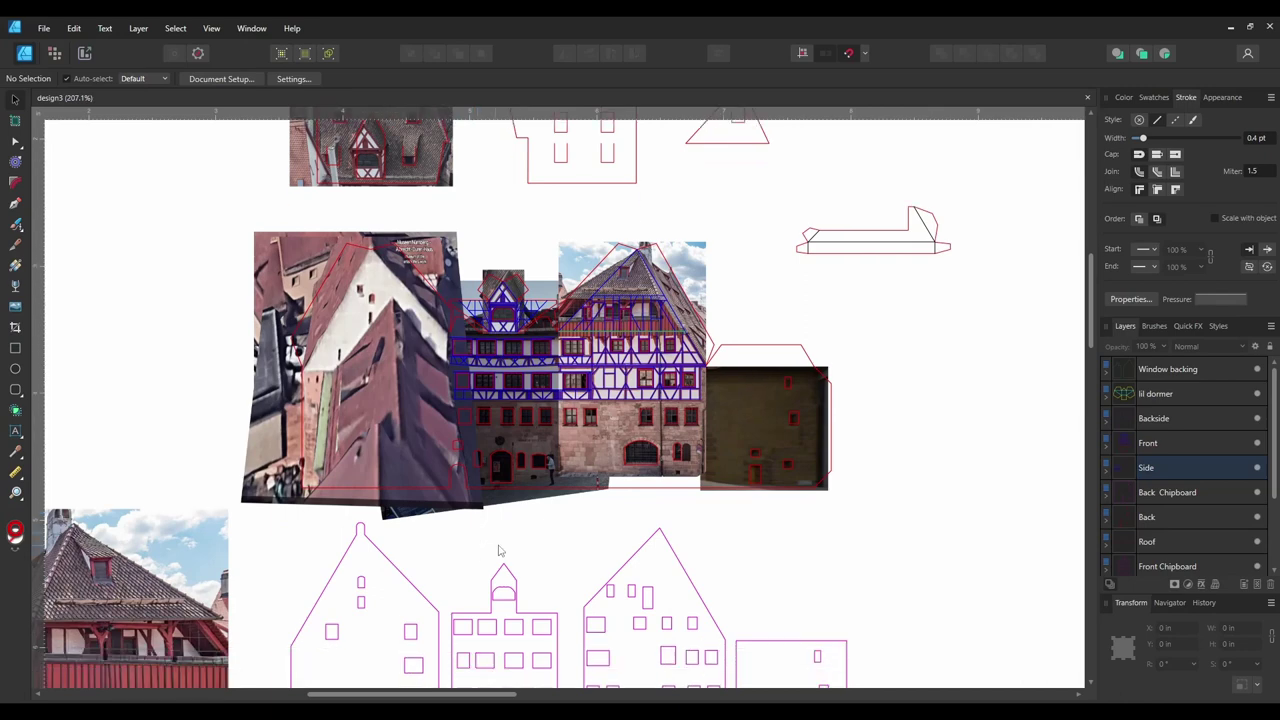
mouse_move(449, 537)
left_mouse_down()
mouse_move(557, 480)
mouse_move(551, 423)
mouse_move(451, 531)
mouse_move(450, 550)
left_mouse_up()
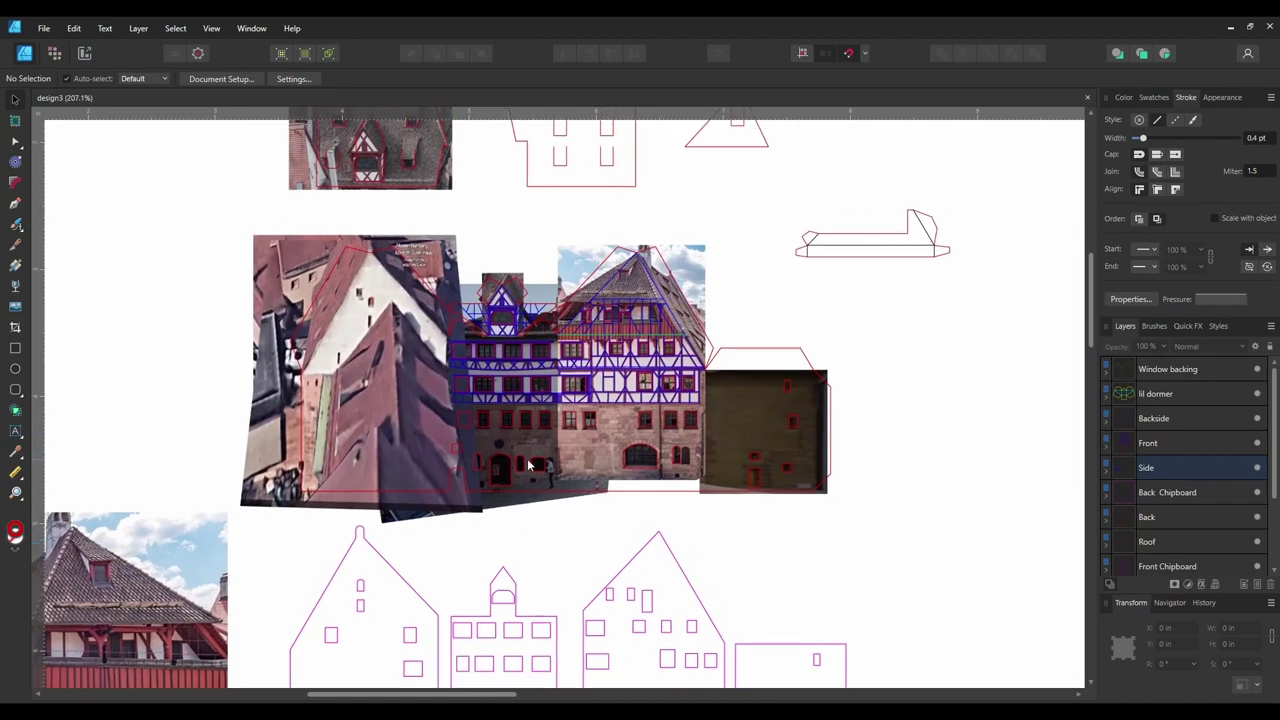
scroll(645, 407, "up", 3)
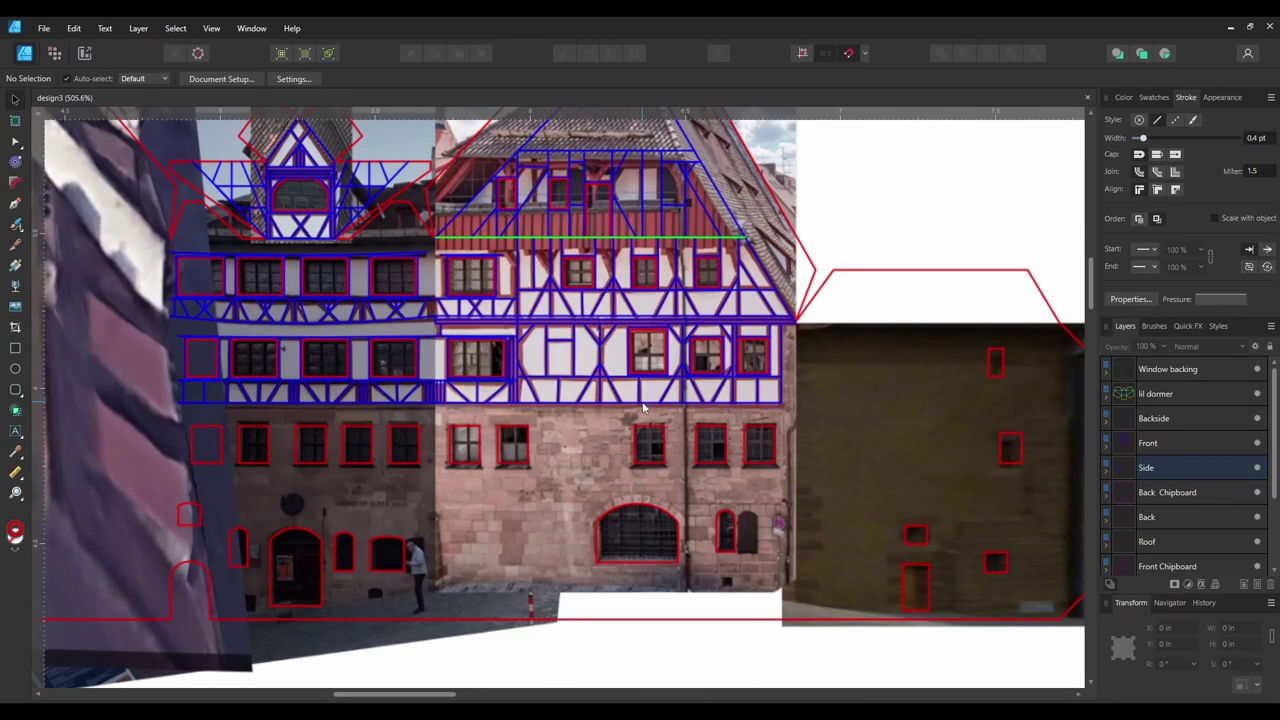
scroll(597, 453, "up", 3)
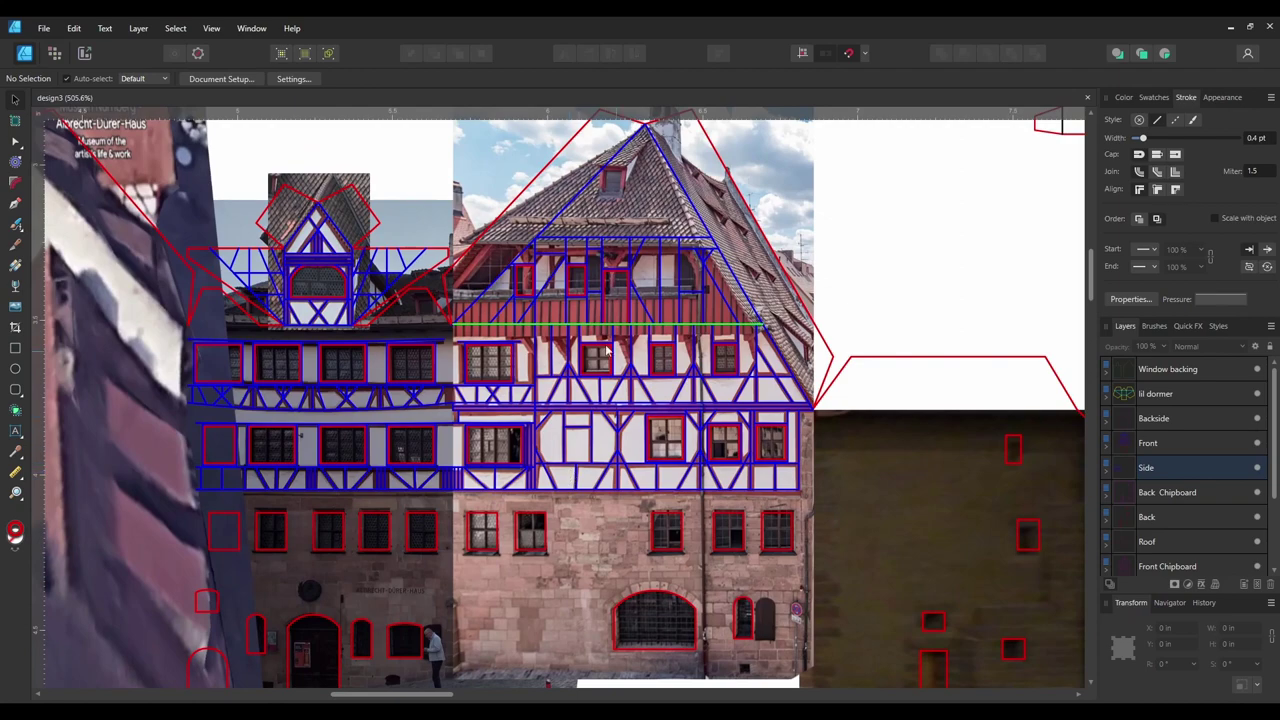
scroll(777, 277, "up", 2)
scroll(777, 277, "right", 2)
scroll(749, 377, "down", 1)
scroll(749, 377, "left", 2)
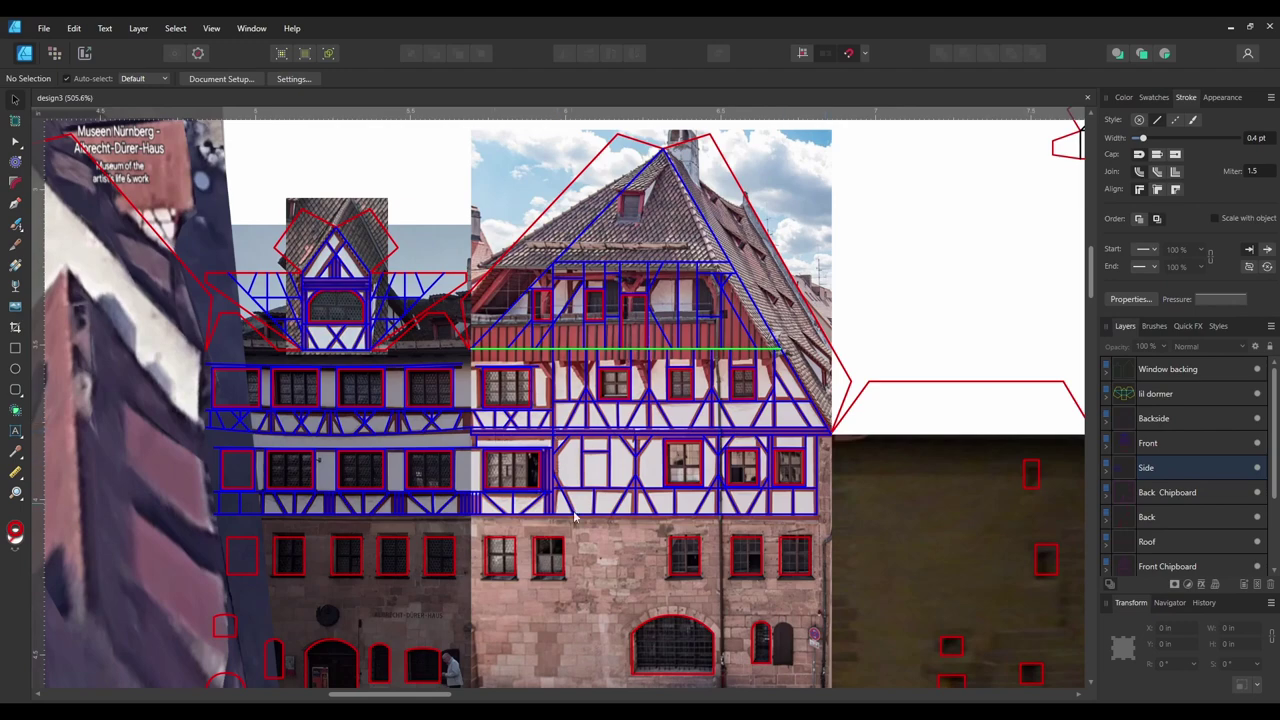
left_click_drag(585, 440, 610, 478)
left_click_drag(640, 577, 618, 559)
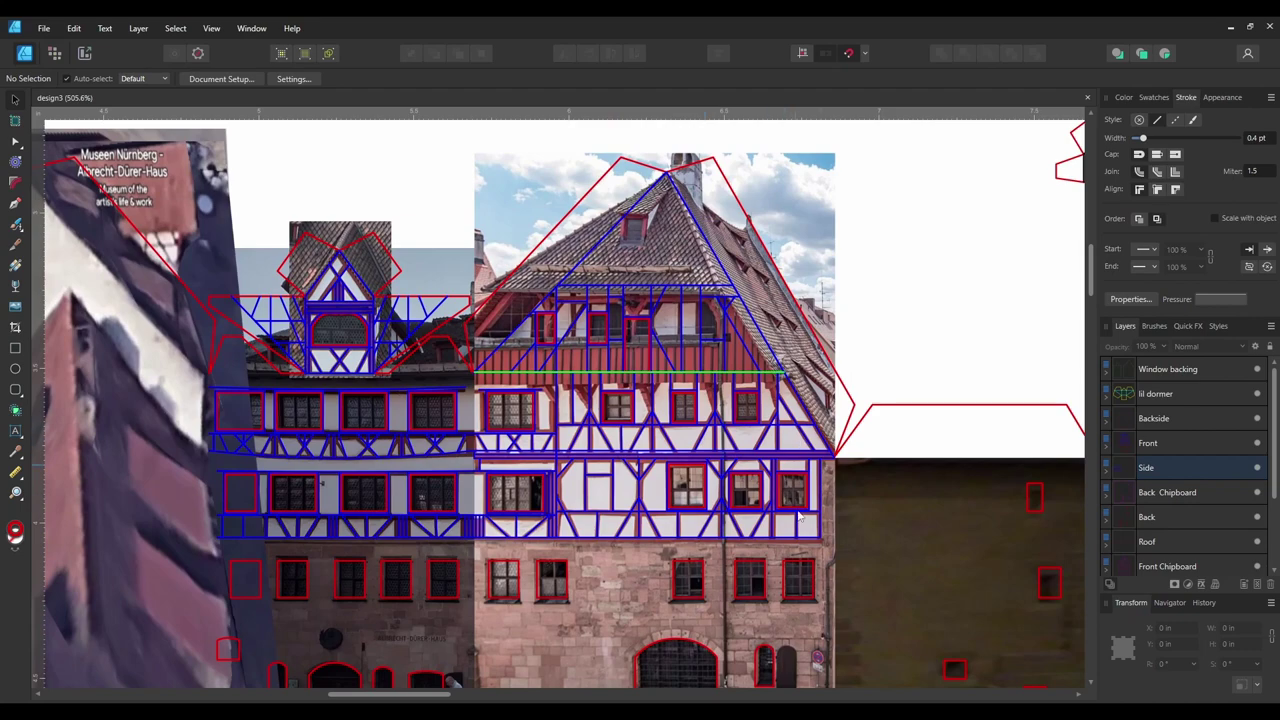
left_click_drag(810, 547, 697, 470)
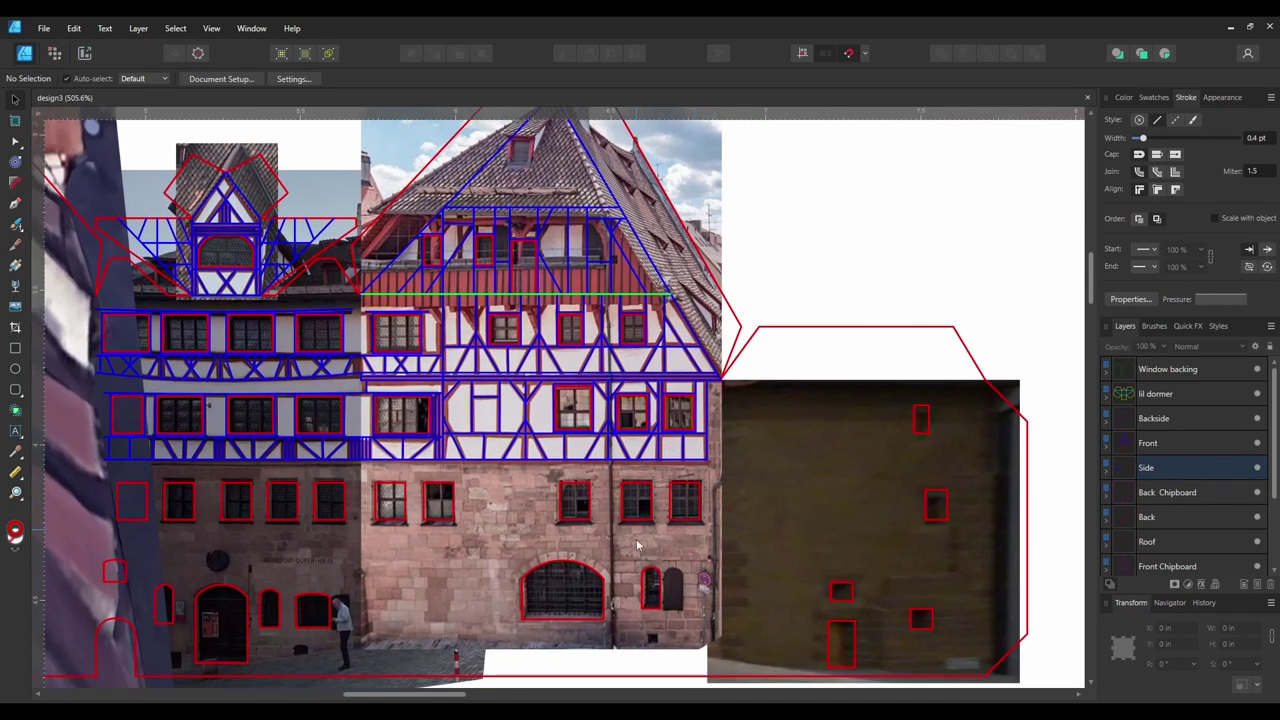
scroll(608, 600, "down", 4)
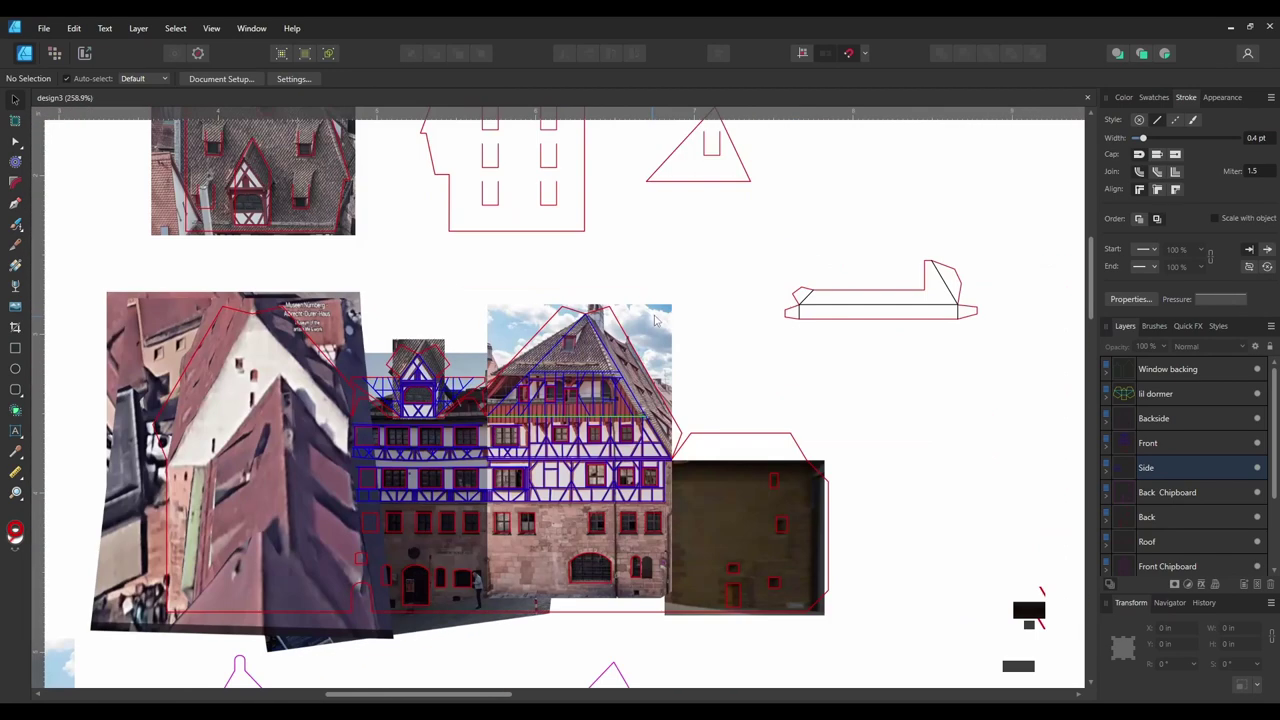
left_click_drag(645, 338, 637, 356)
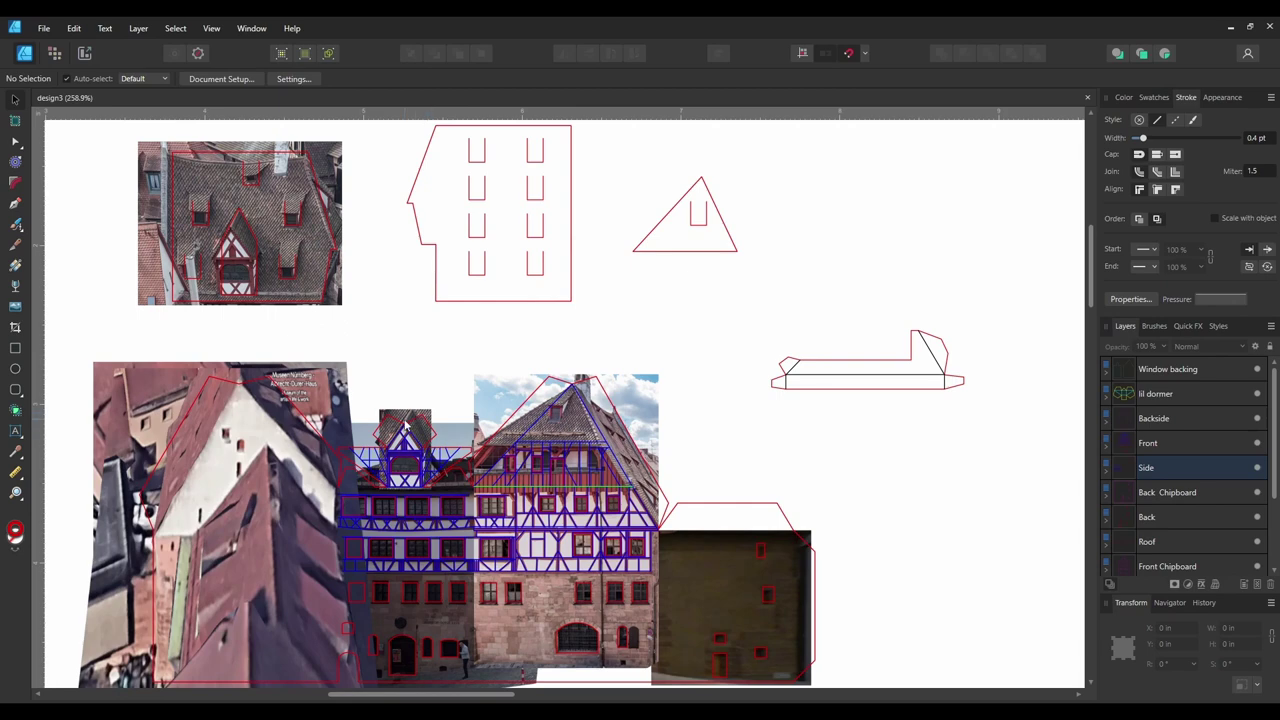
- Add outline contours around the selected windows and convert them to curves
scroll(352, 478, "down", 1)
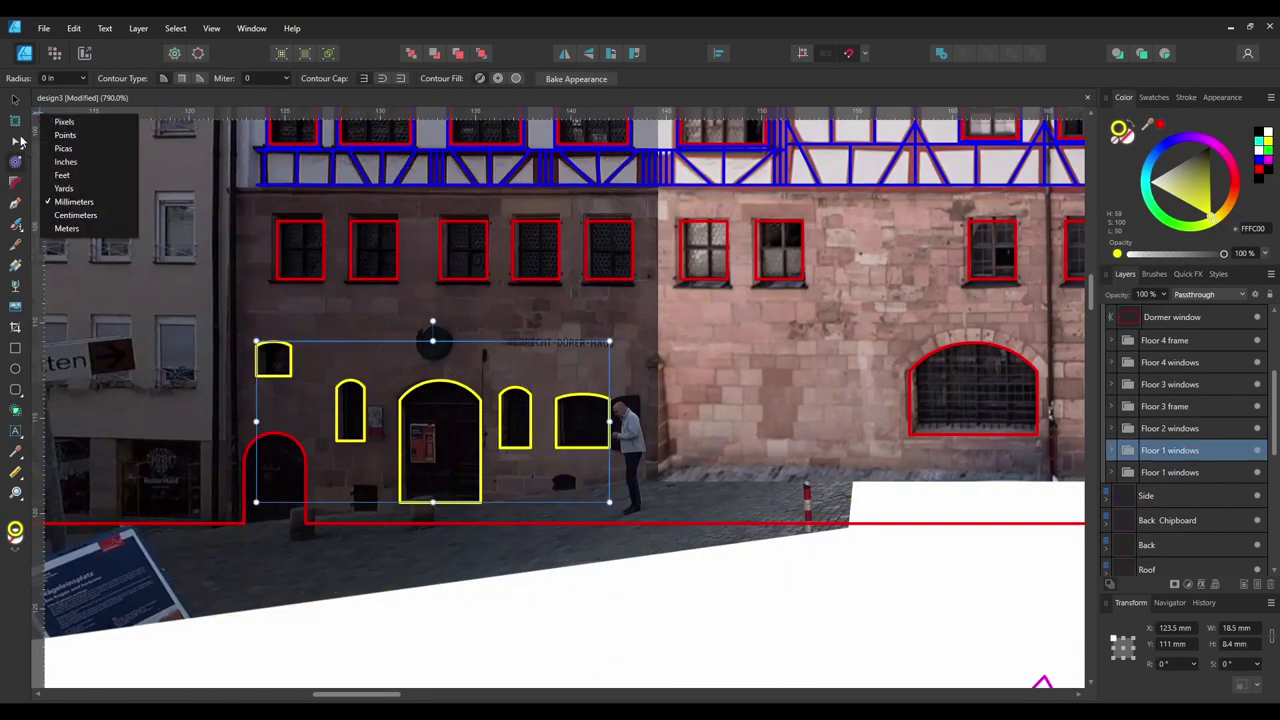
left_click_drag(56, 78, 66, 78)
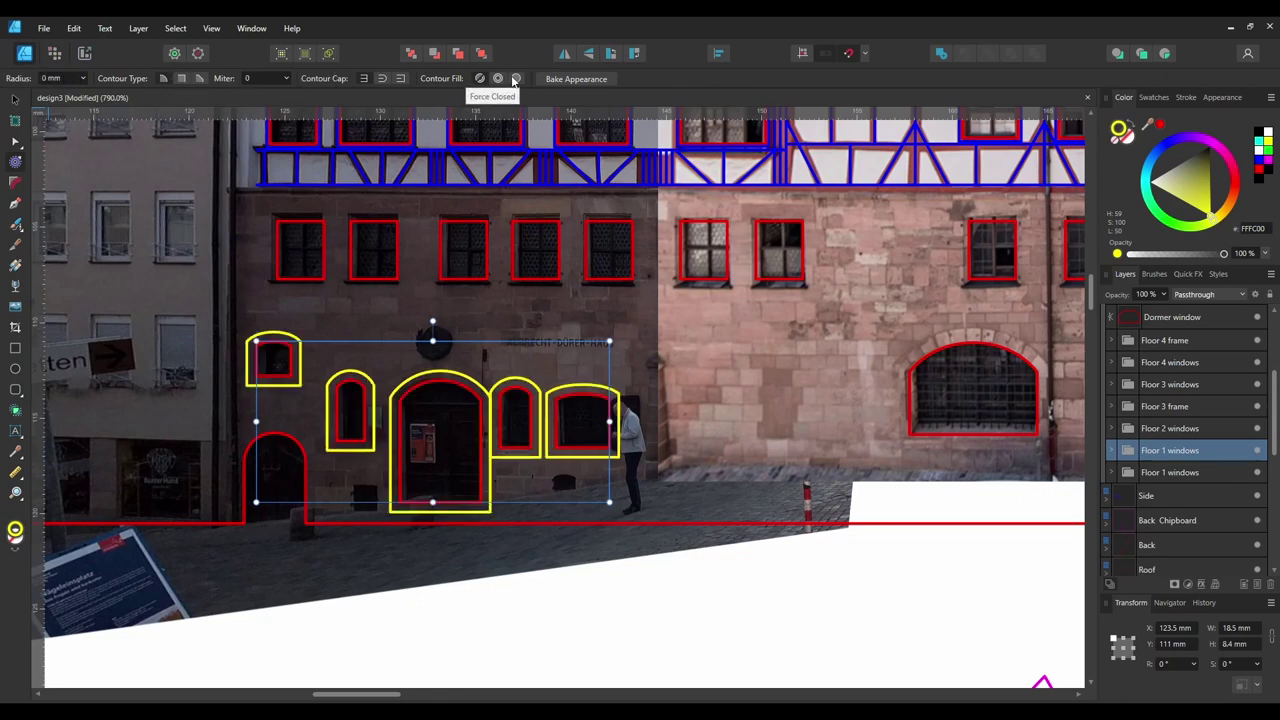
key("v")
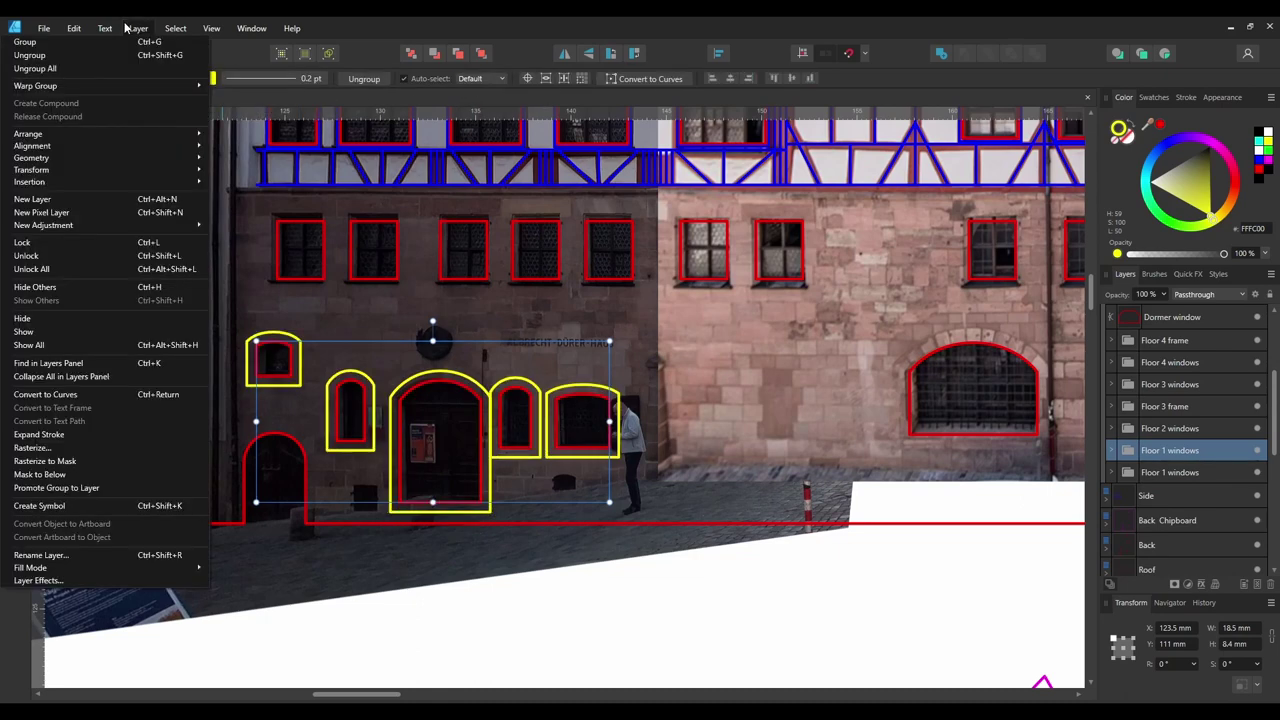
key("ctrl+Return")
- Edit the arch curve's nodes, then undo the arch edits back to the bare top arc
scroll(442, 370, "up", 4)
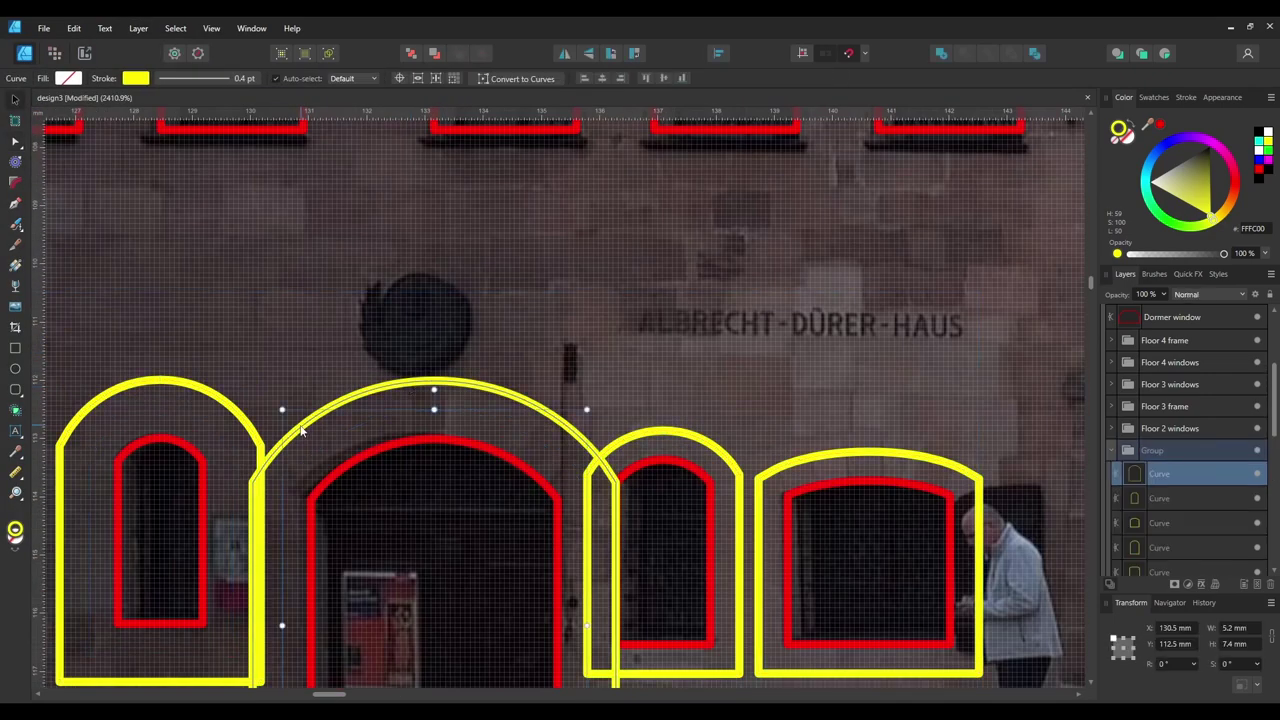
scroll(336, 412, "down", 2)
key("Menu")
left_click(77, 396)
key("a")
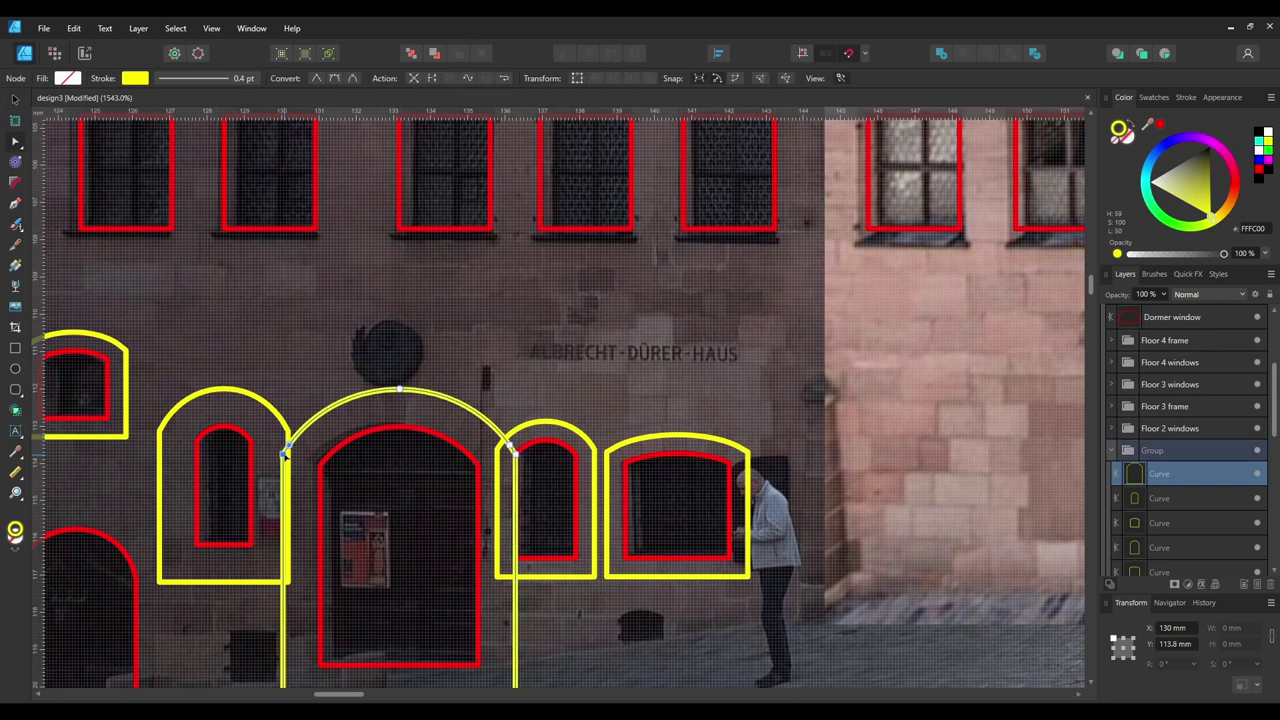
key("ctrl+z")
key("ctrl+z")
key("ctrl+z")
key("ctrl+z")
key("ctrl+z")
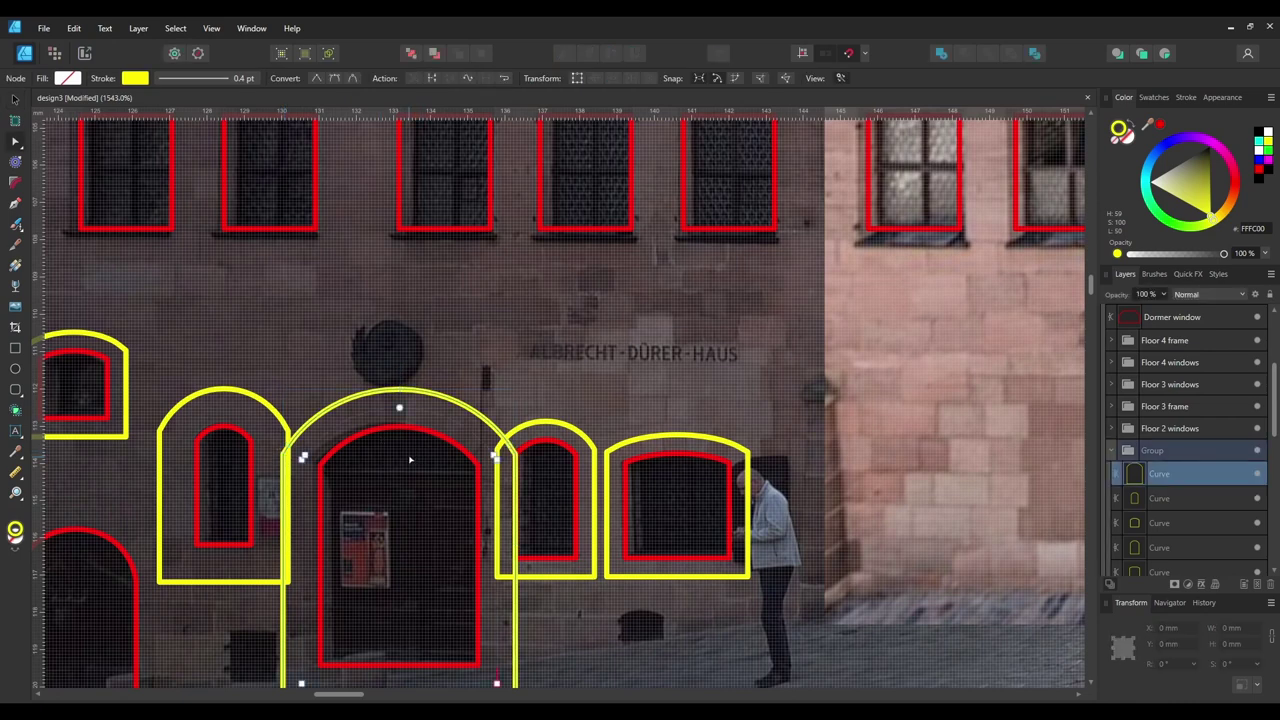
key("ctrl+z")
key("ctrl+z")
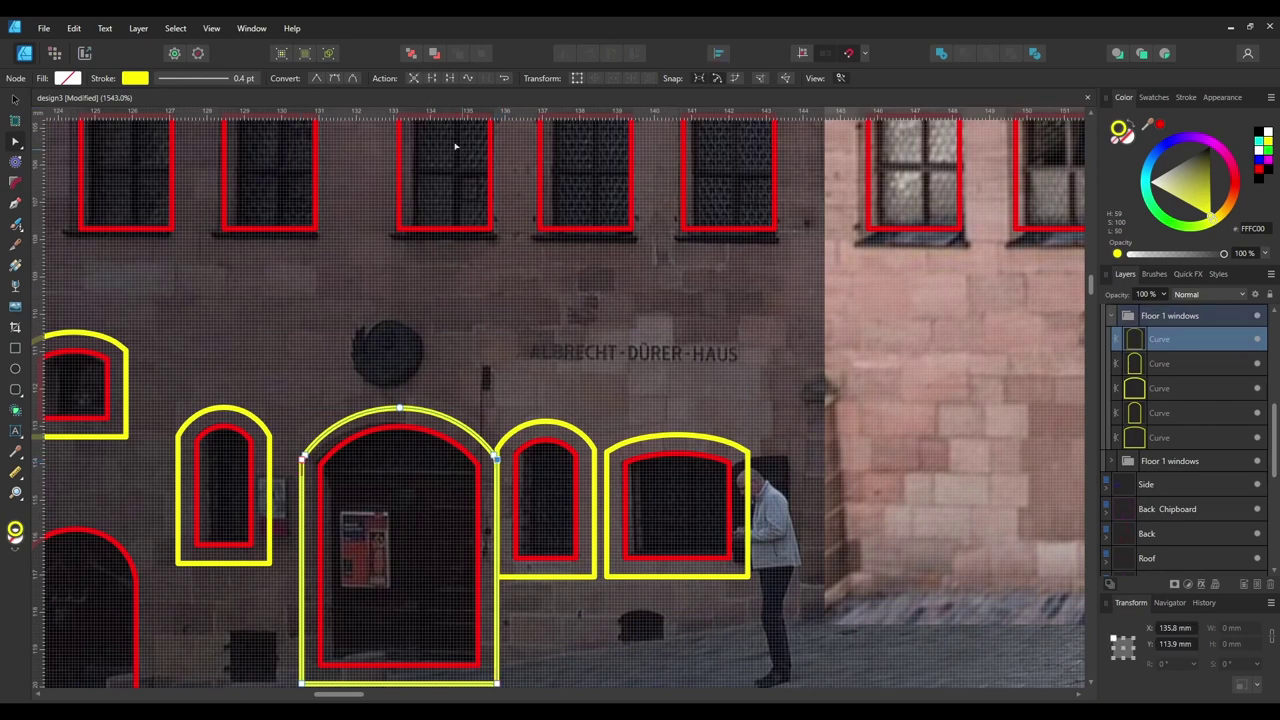
key("ctrl+z")
key("ctrl+z")
key("ctrl+z")
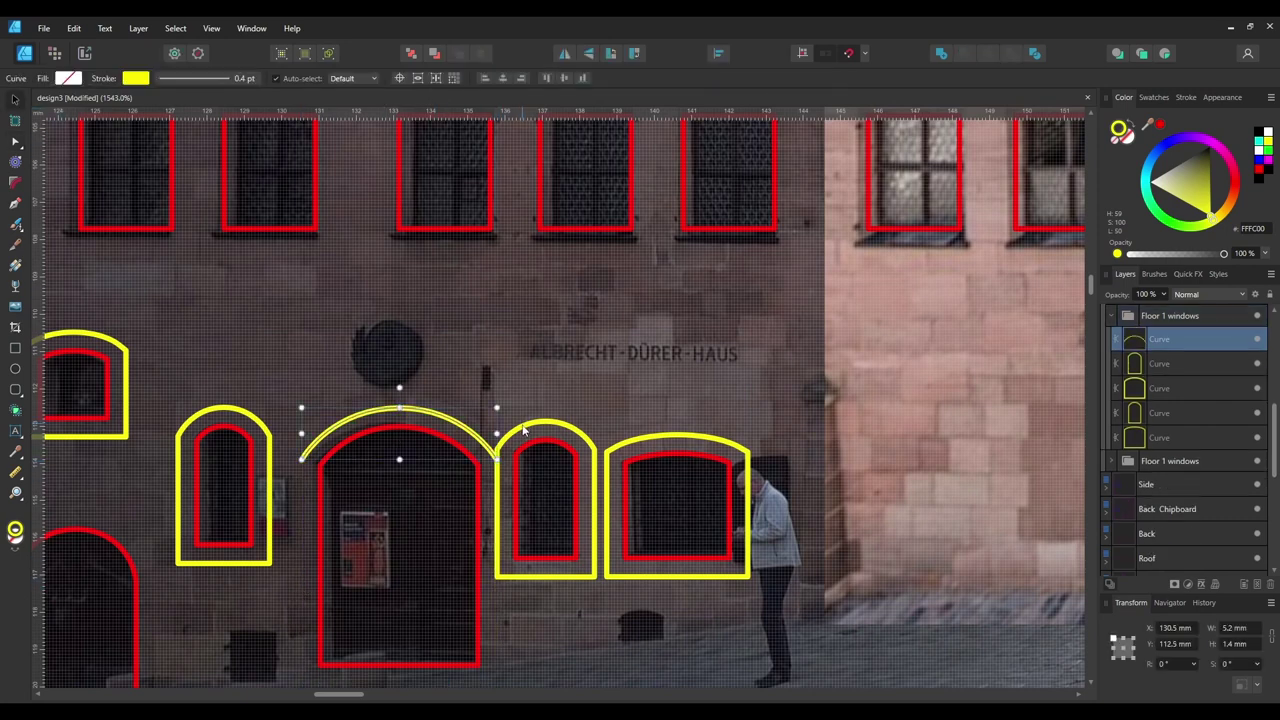
- Split the small arched window's top arc into its own curve and select the neighbouring window
left_click(523, 430)
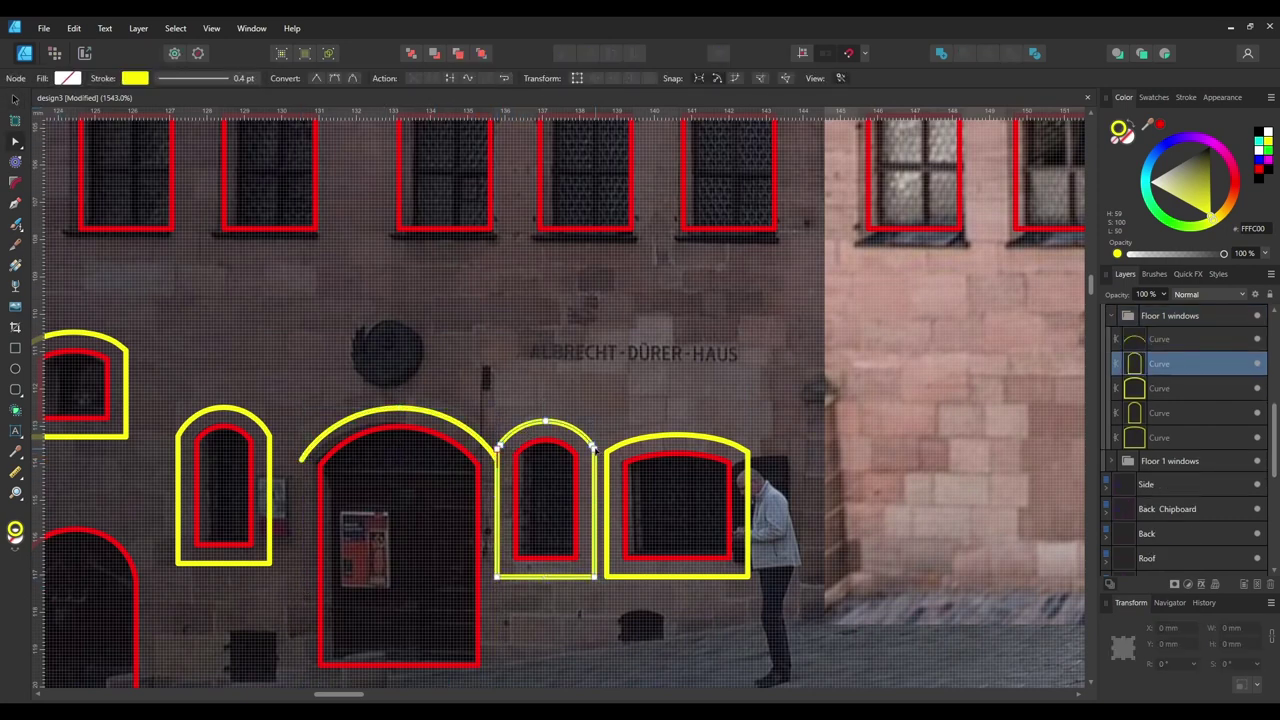
key("ctrl+z")
key("ctrl+z")
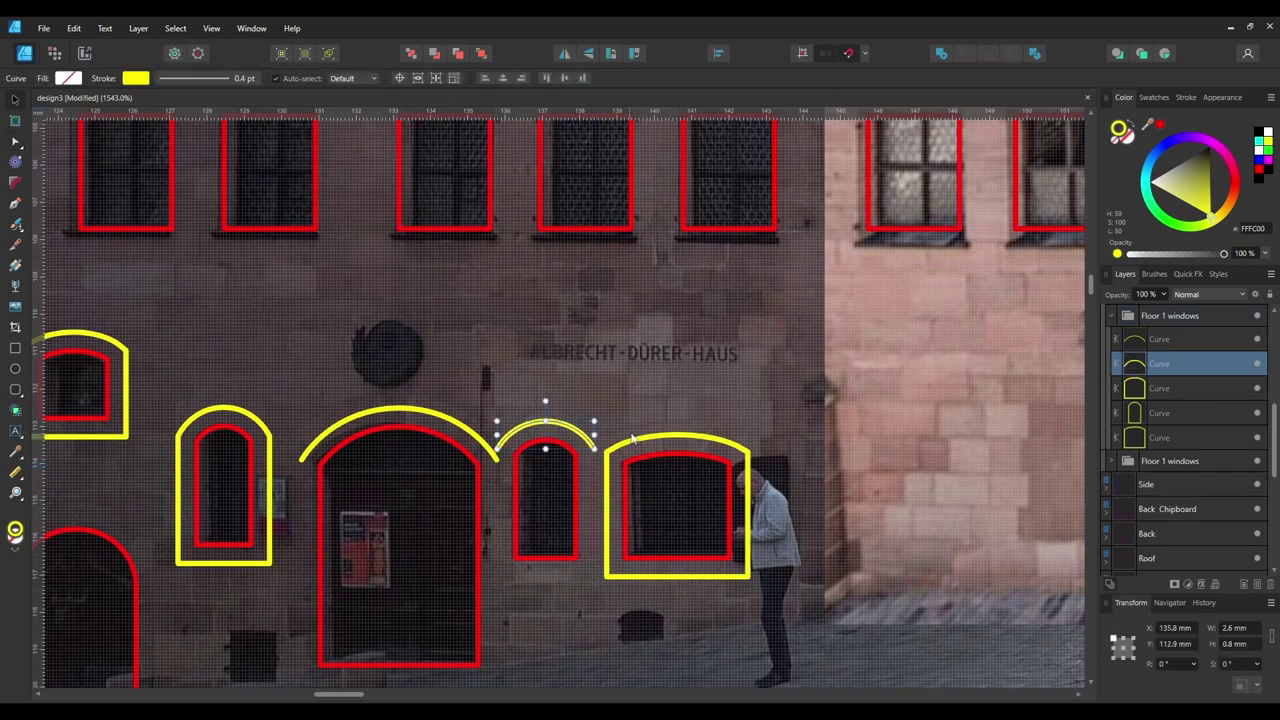
left_click(642, 447)
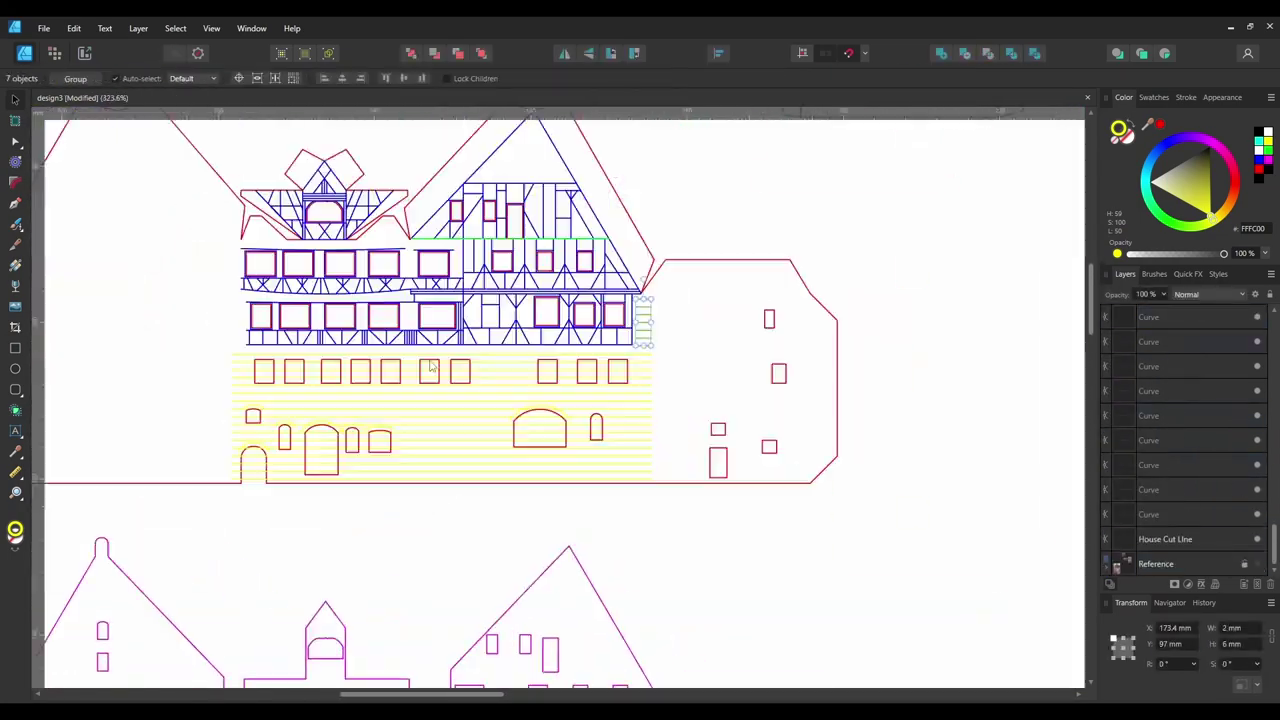
- Drag the Stones layer to a new position in the Layers panel stack
left_click_drag(1148, 414, 1150, 408)
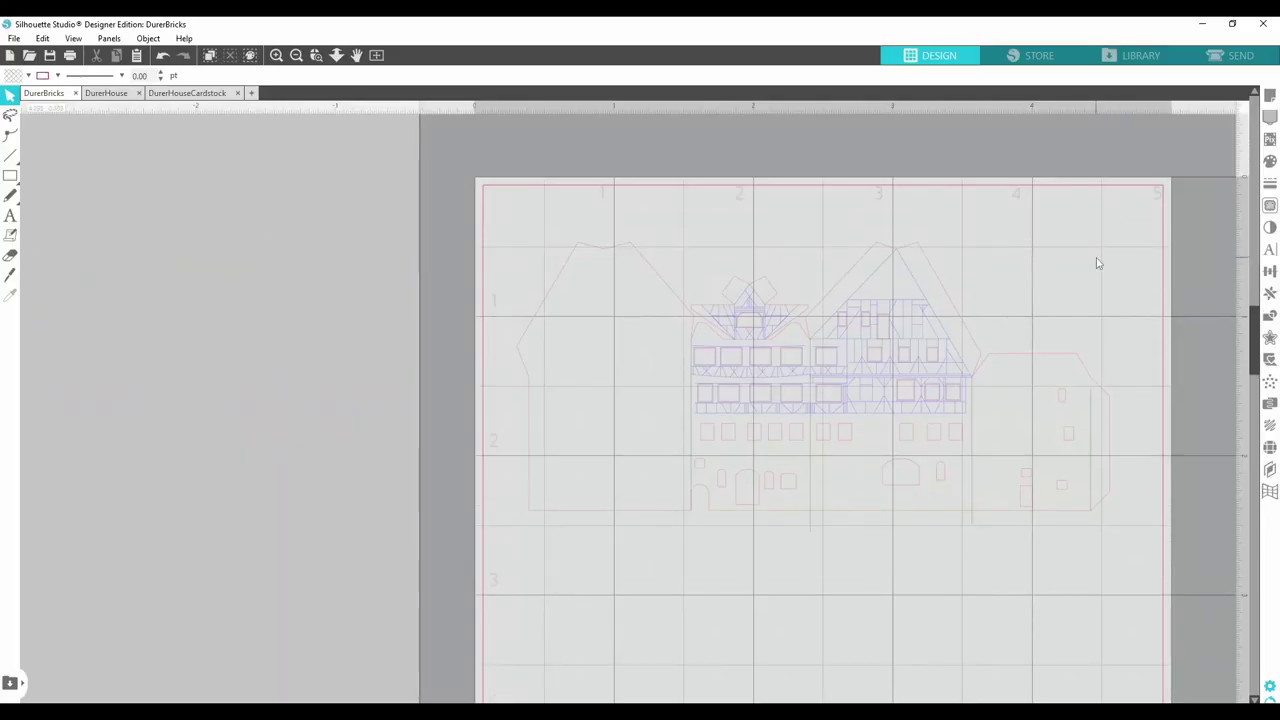
- In Page Setup, enter 11 for the width and use Letter 8.5 × 11 in portrait media
left_click(1270, 93)
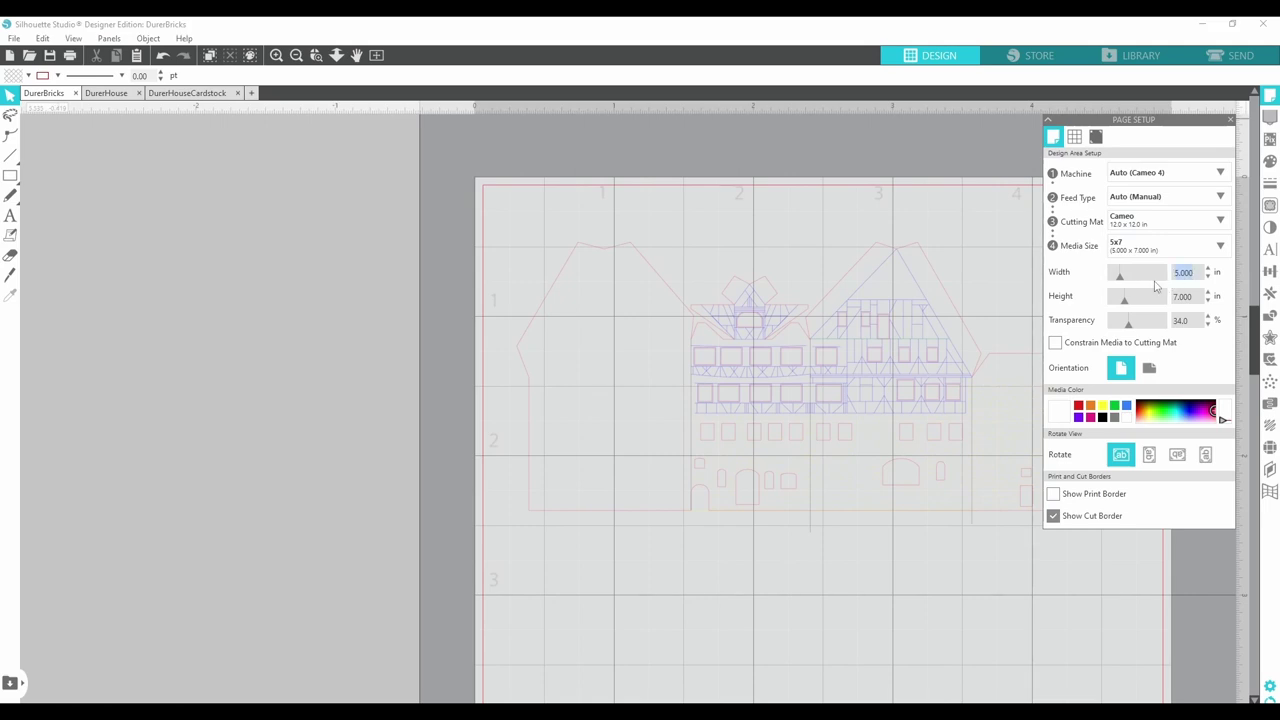
type("11")
key("Tab")
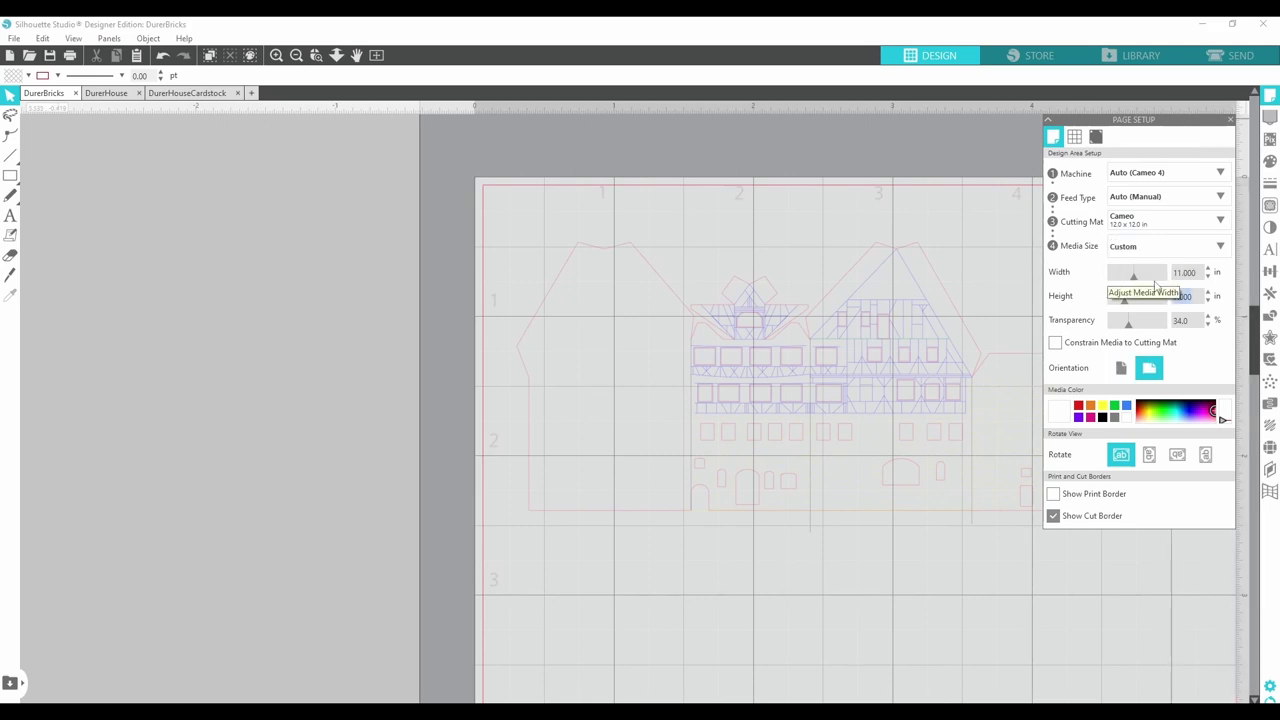
scroll(1022, 268, "right", 3)
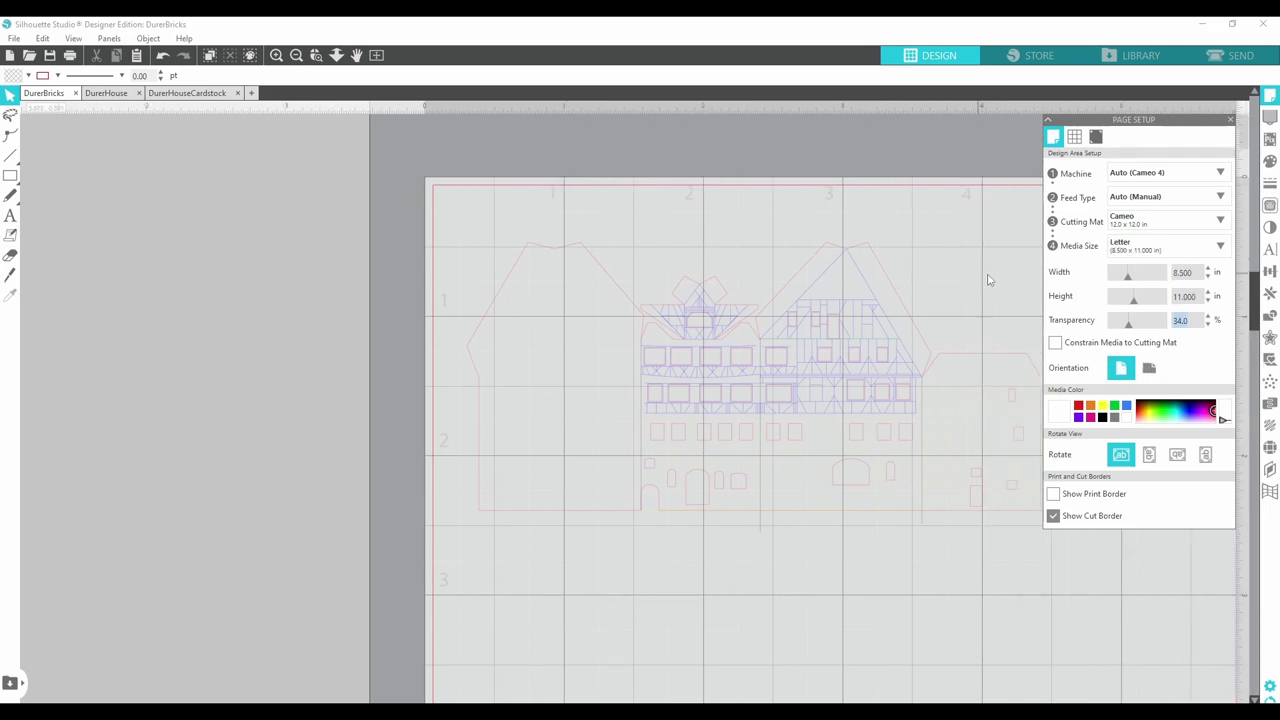
scroll(908, 308, "down", 1)
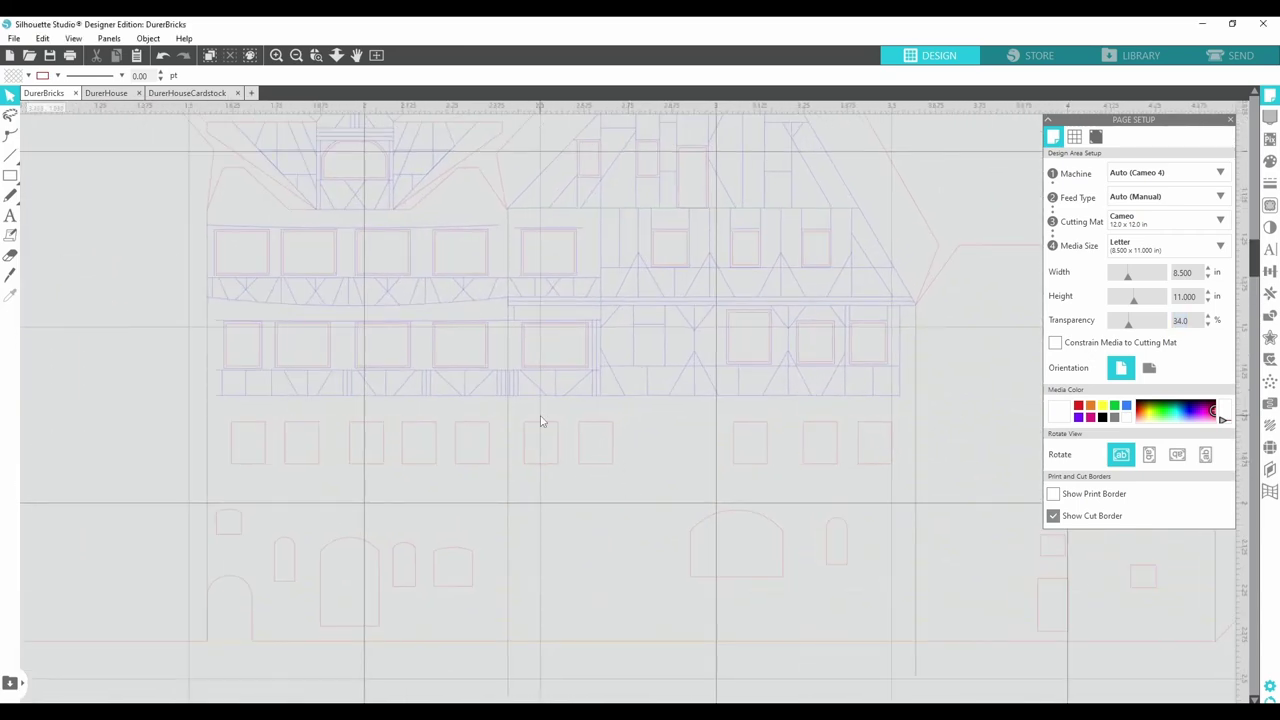
scroll(618, 400, "left", 2)
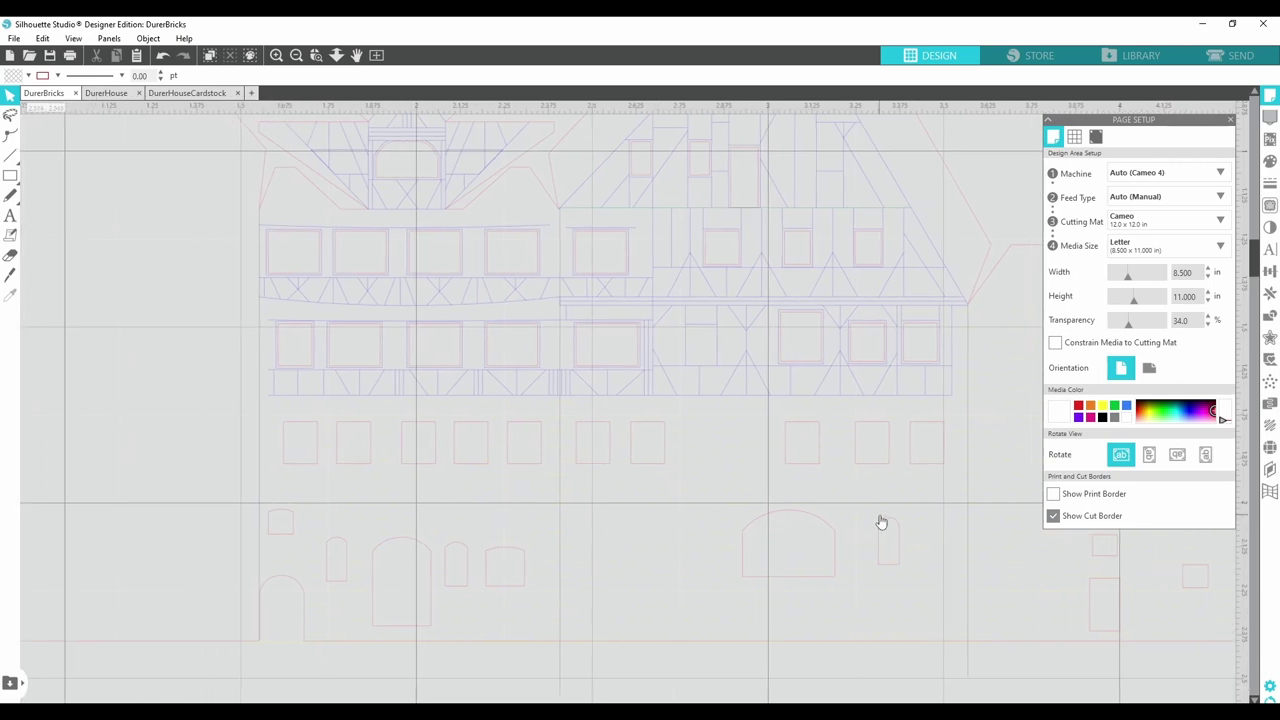
scroll(751, 503, "down", 3)
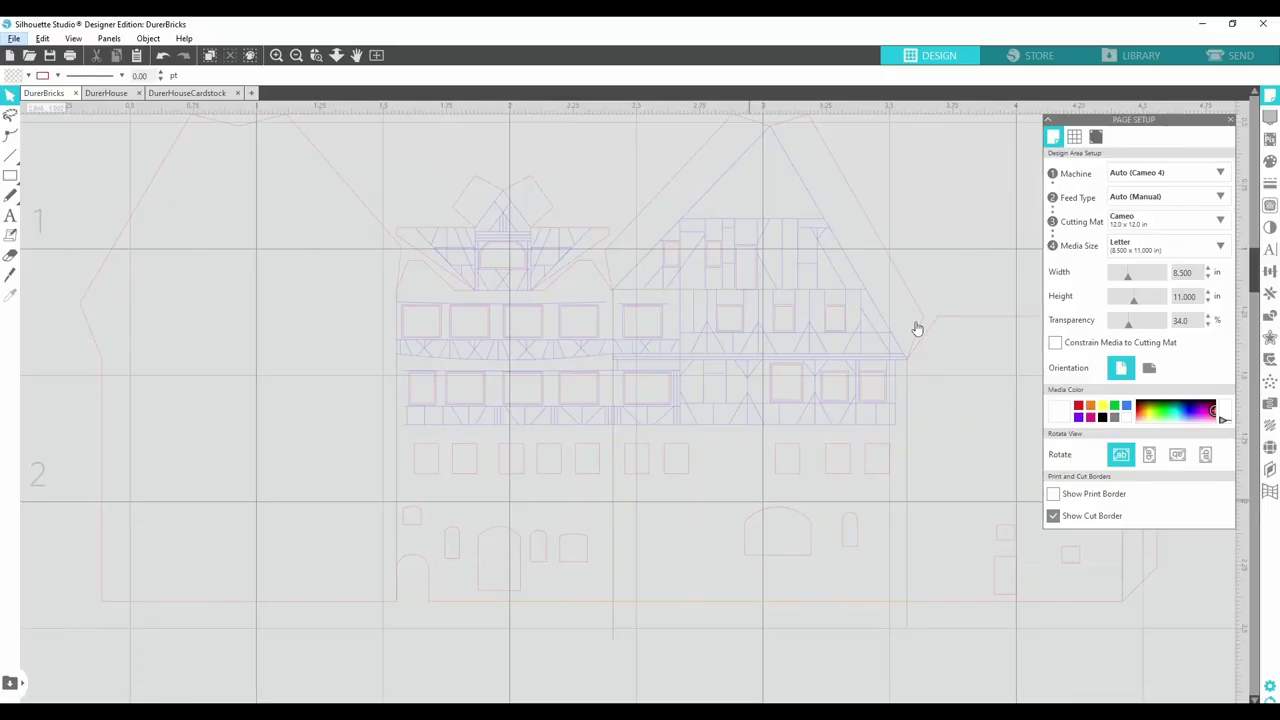
- Send by line colour, excluding black, green, red and yellow so only blue sketches, with force 3
left_click(1263, 62)
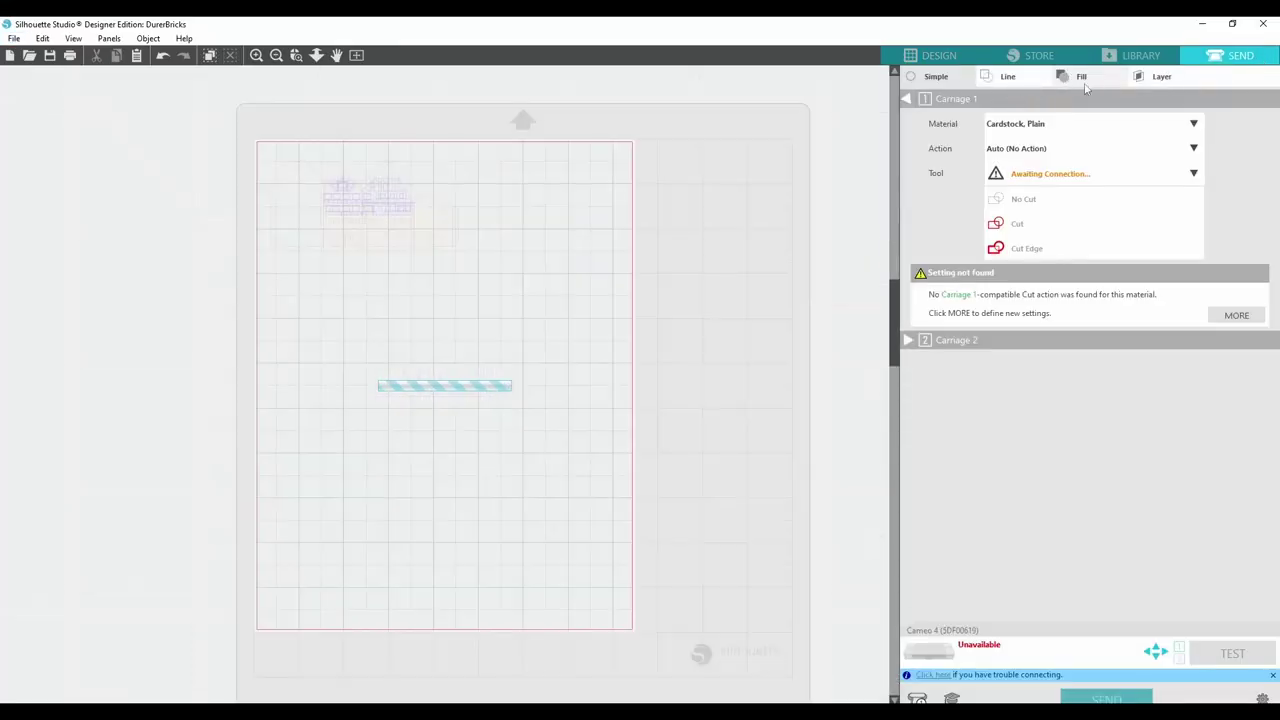
left_click(1008, 77)
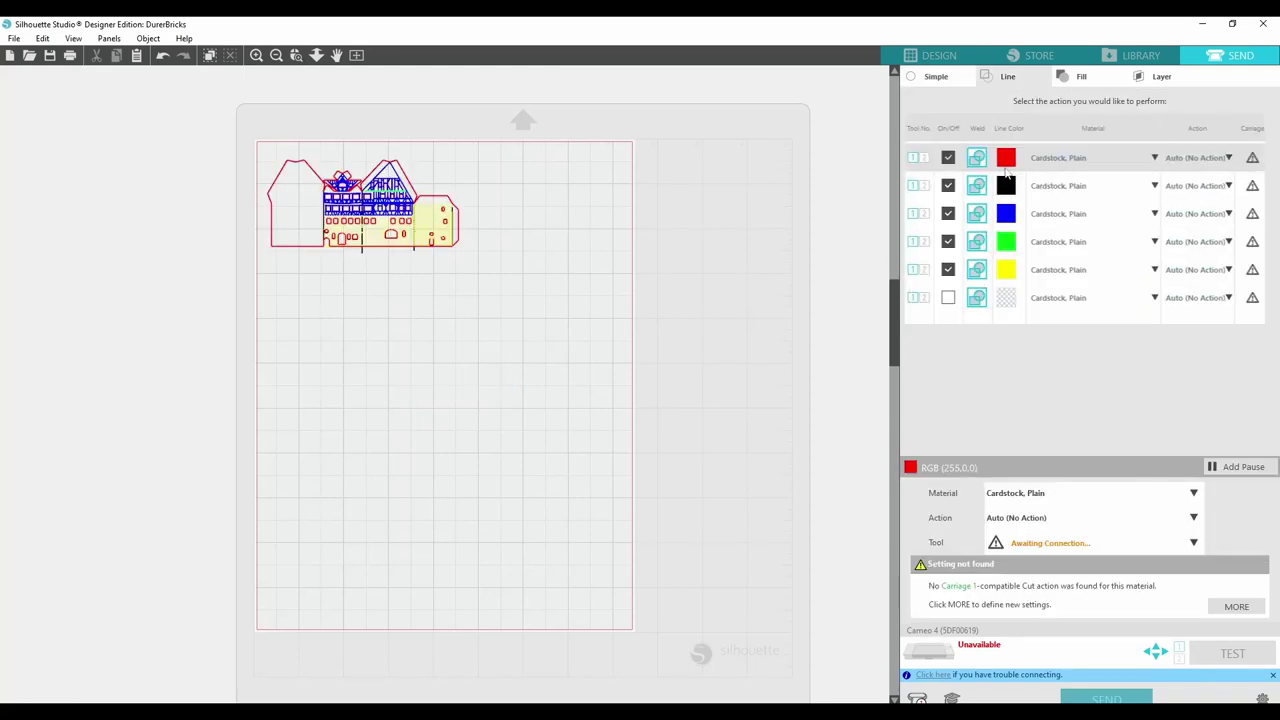
left_click(948, 186)
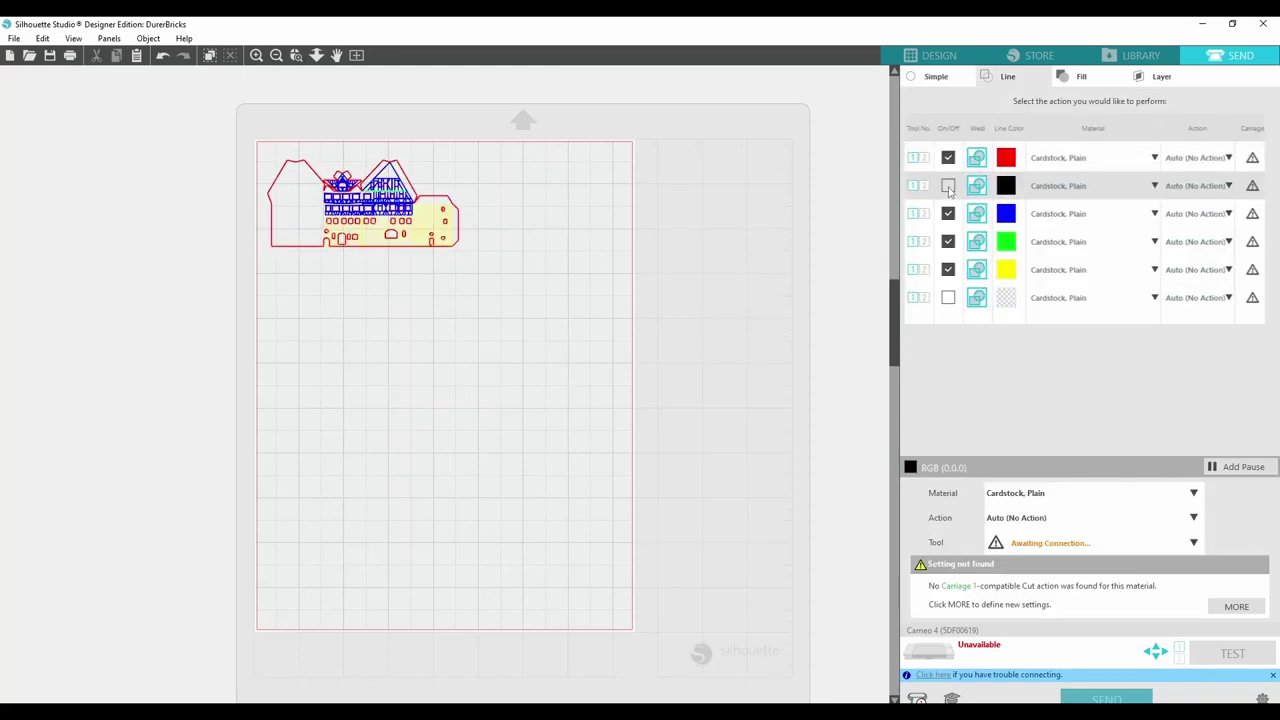
left_click(948, 242)
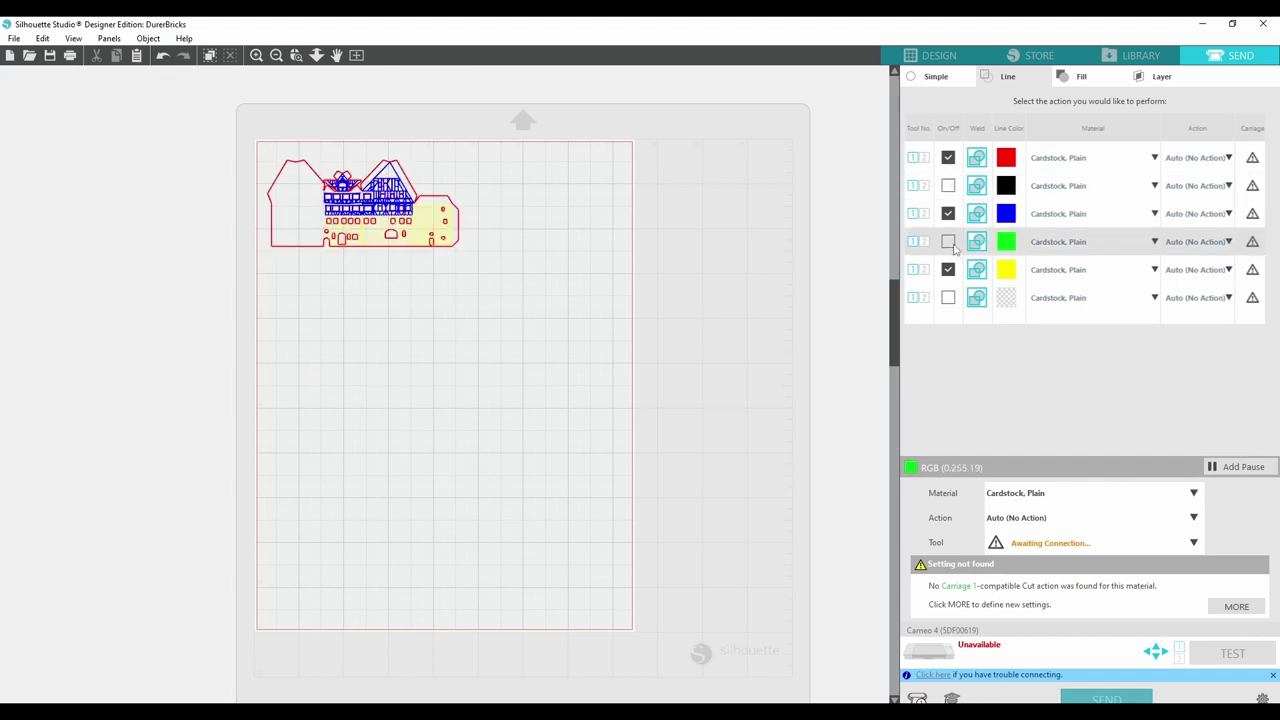
left_click(948, 157)
left_click(948, 270)
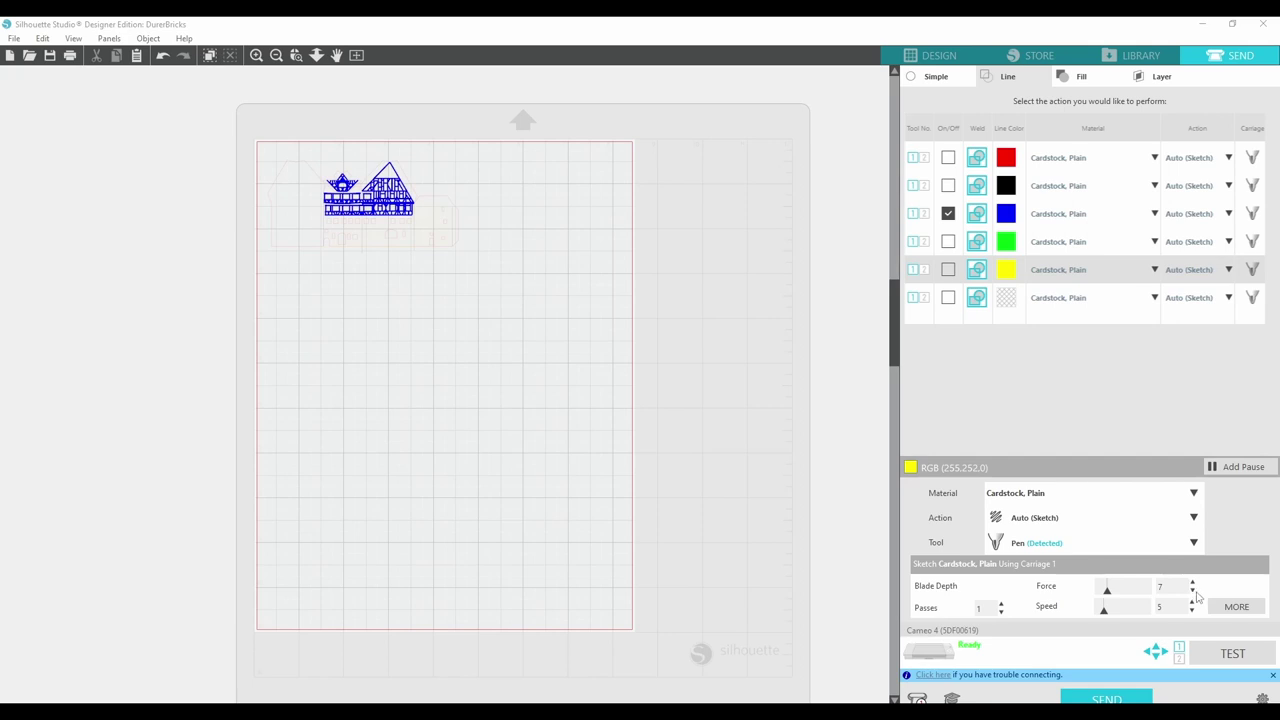
left_click(1192, 591)
left_click(1192, 591)
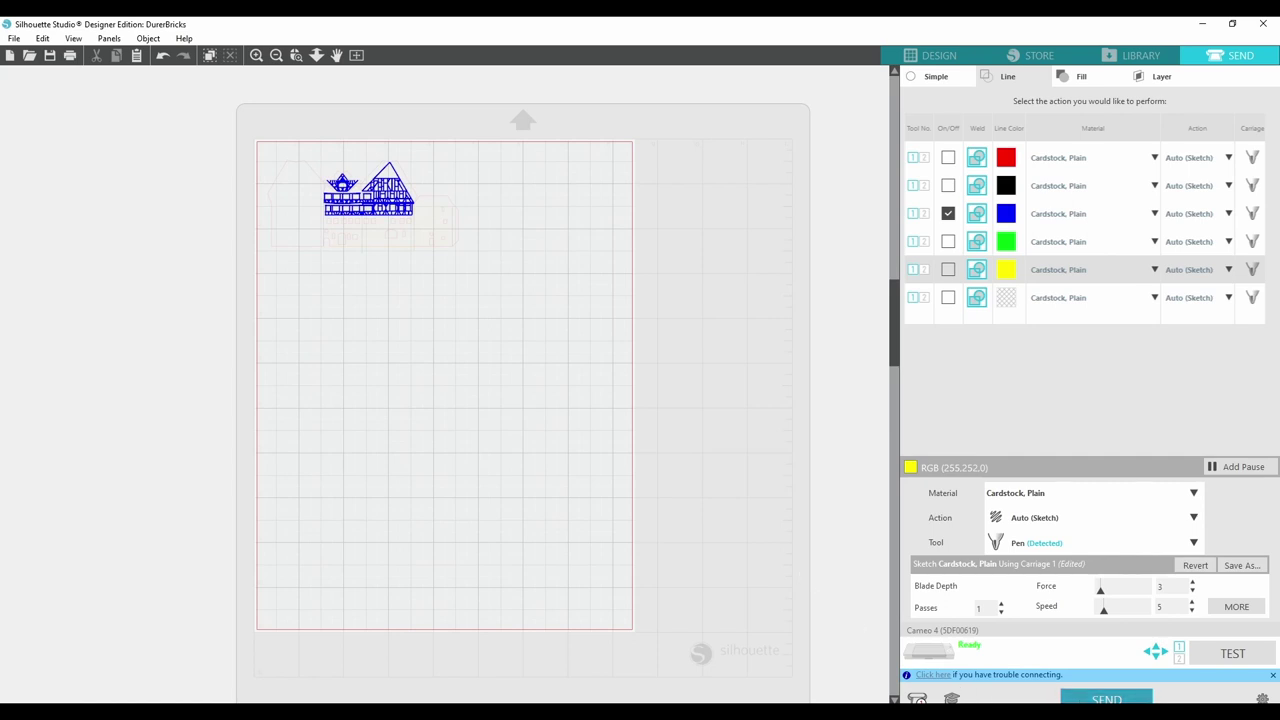
- Send the blue-line sketch job to the cutter
left_click(1133, 698)
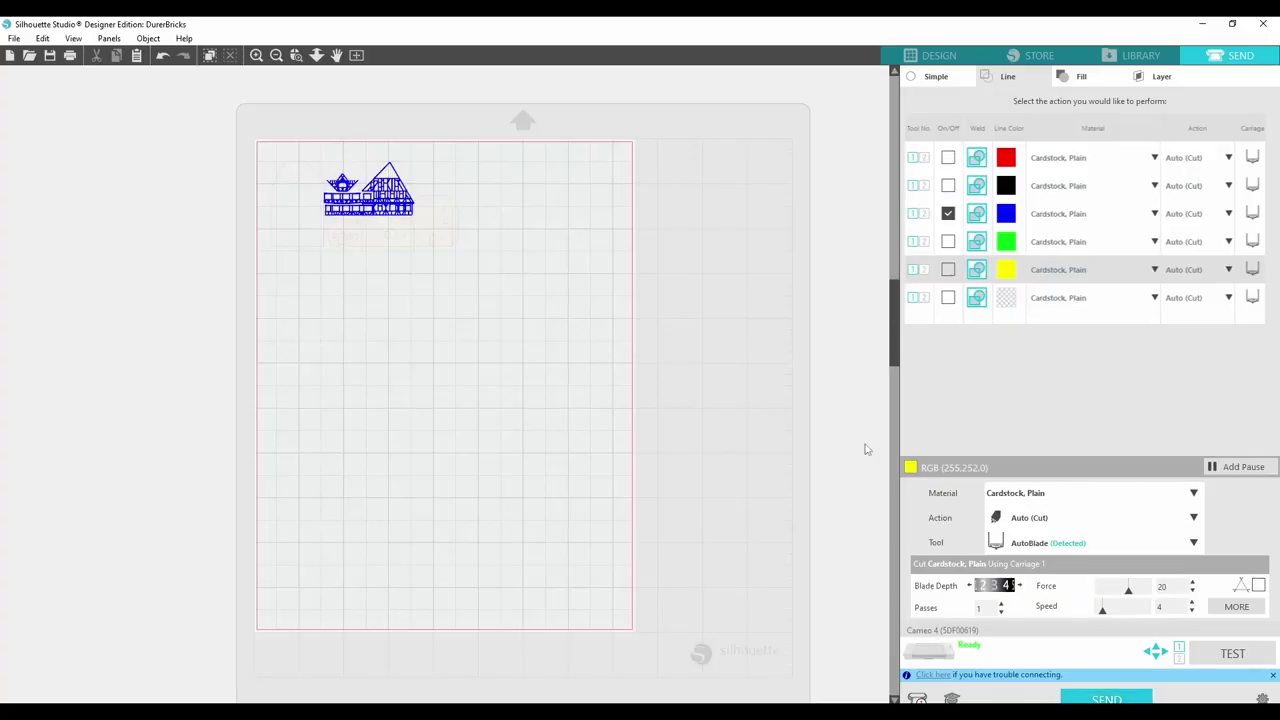
- Switch the job from blue to red lines and send them to cut in 2 passes
left_click(948, 213)
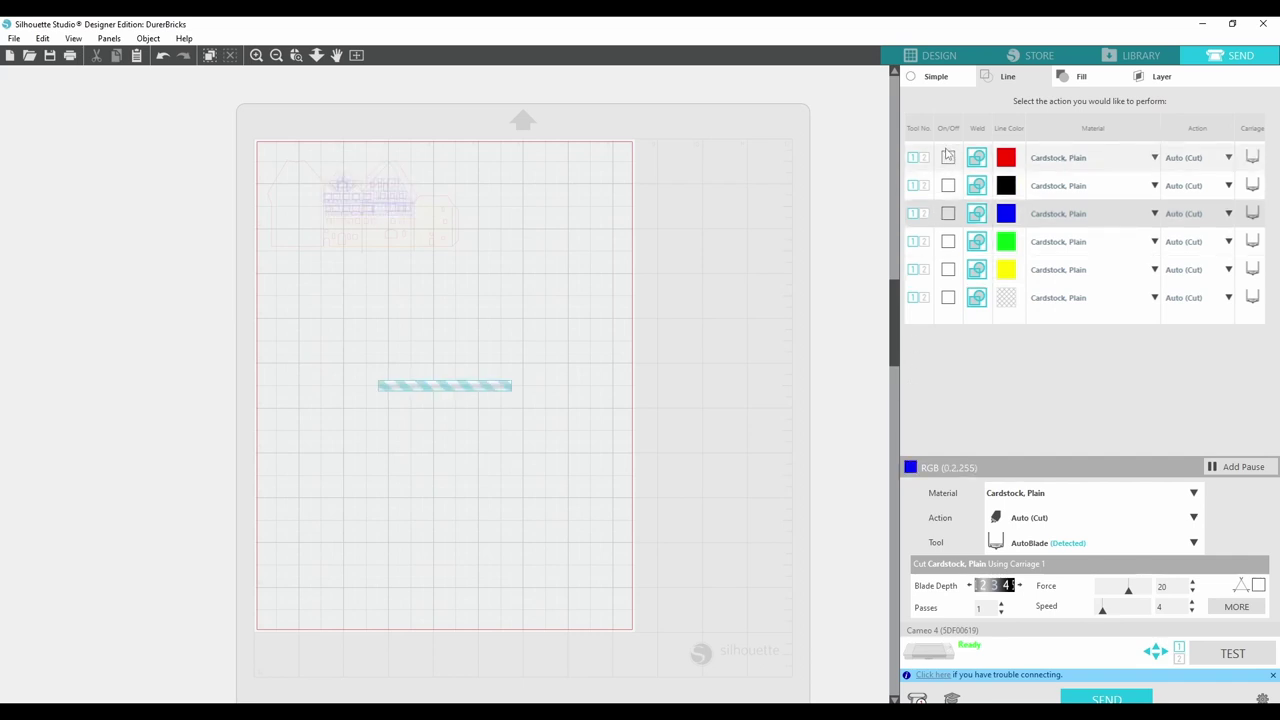
left_click(948, 157)
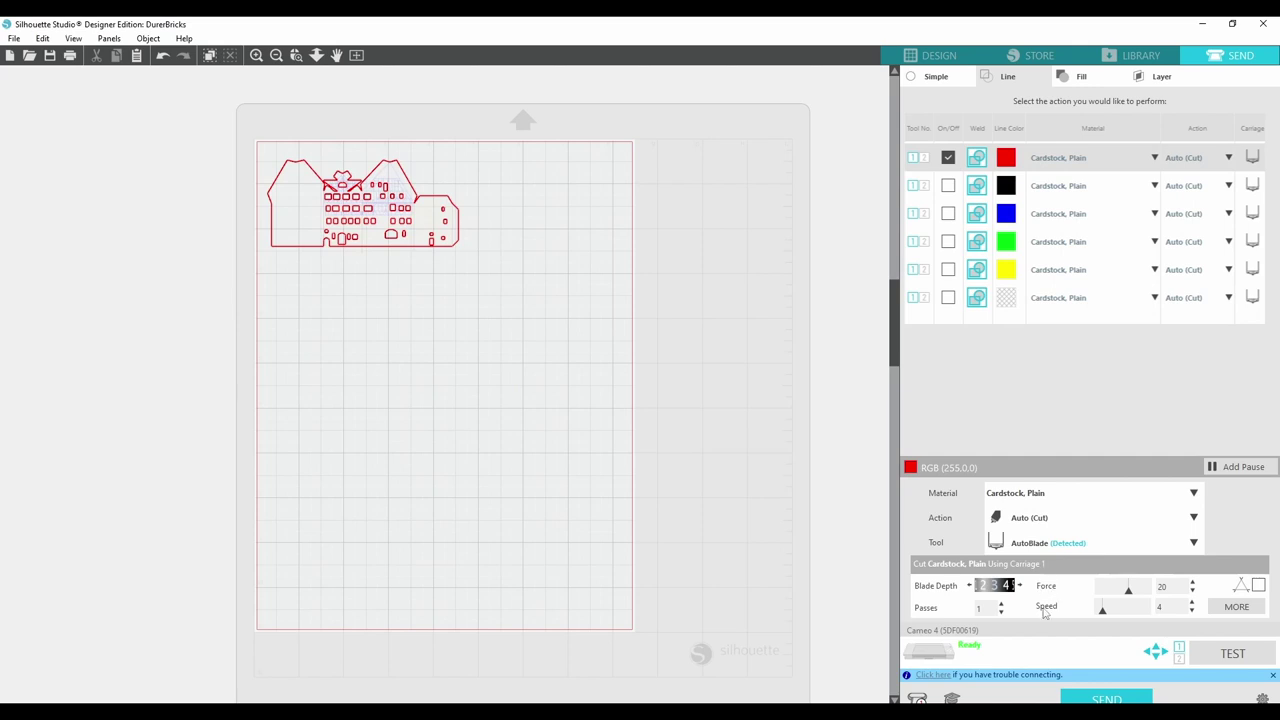
left_click(1001, 604)
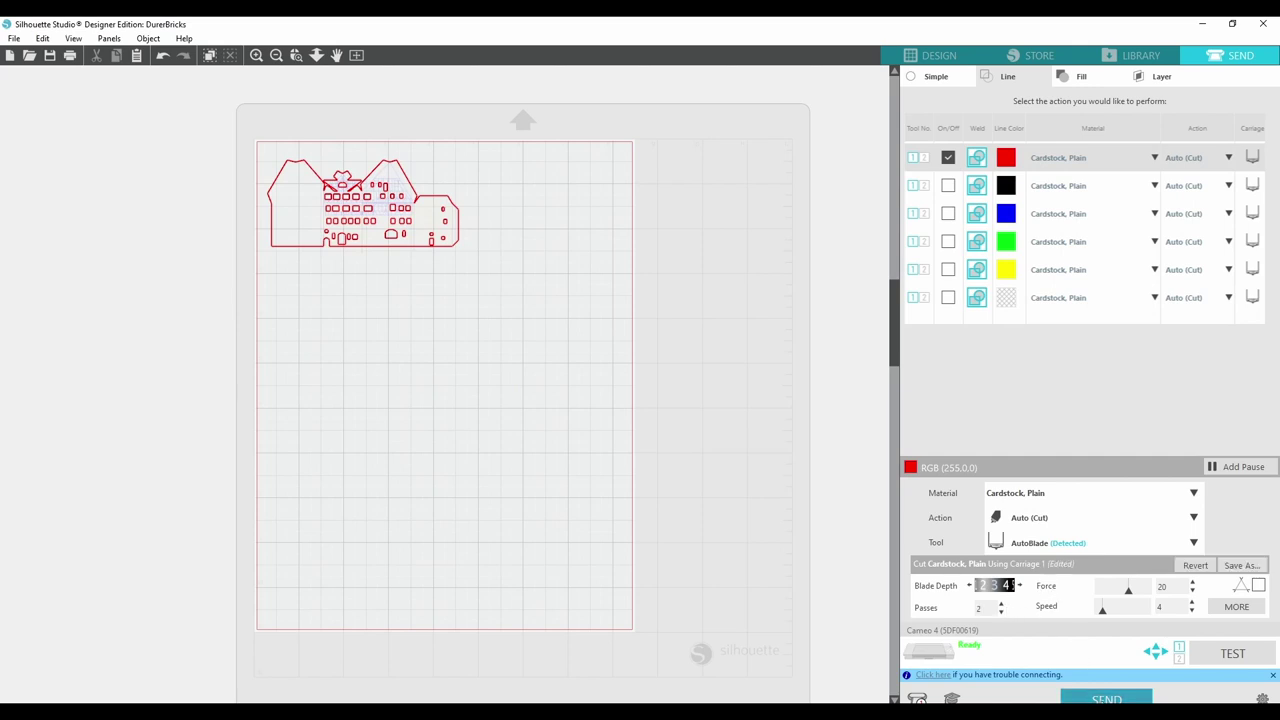
left_click(1134, 698)
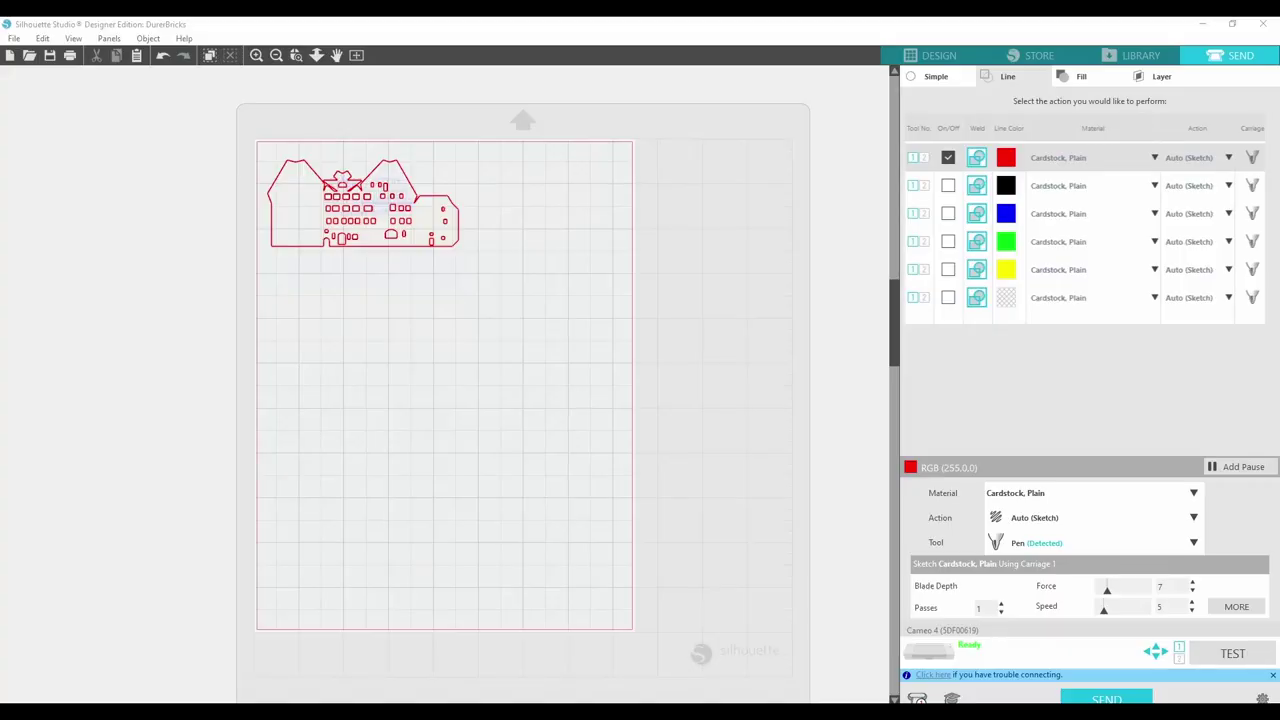
- Turn off the red lines and turn on the yellow lines in the line list
left_click(948, 158)
left_click(948, 270)
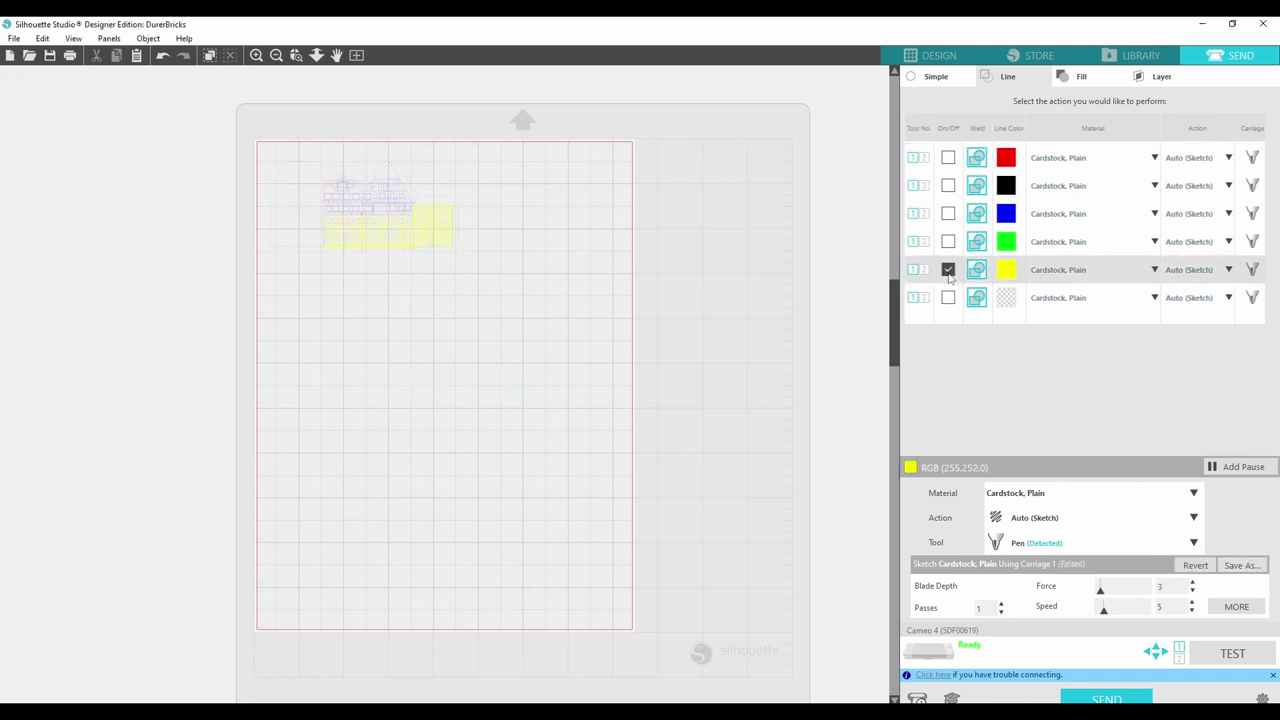